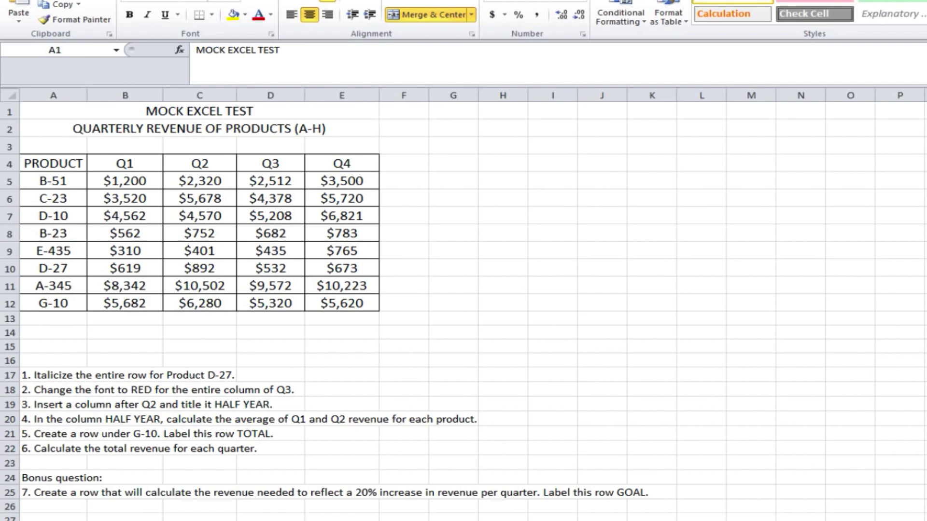
Italicize the whole D-27 row, A10 through E10, with the Font dialog's Italic style.
left_click(120, 115)
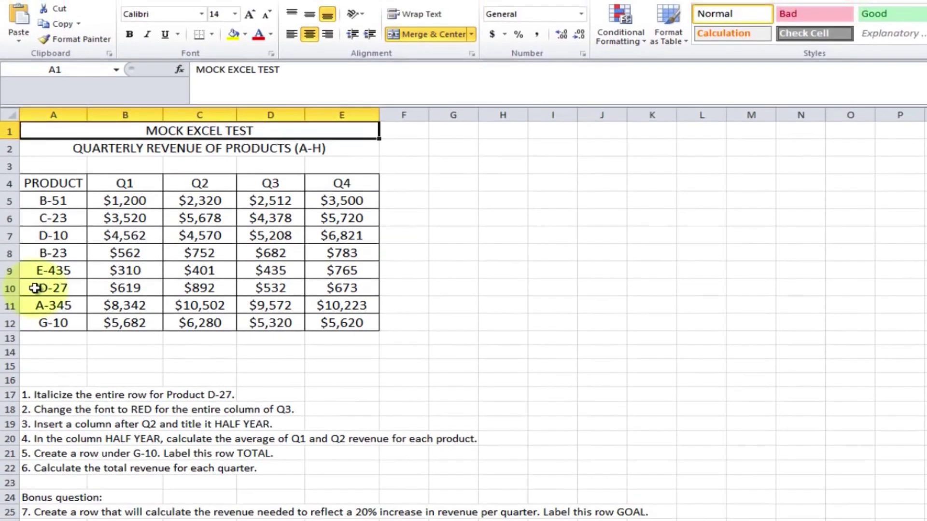
left_click(35, 289)
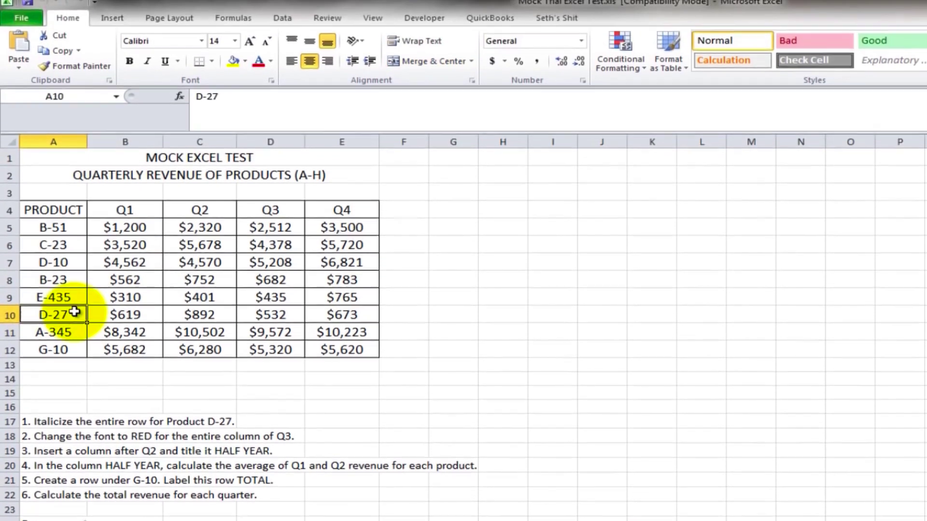
left_click_drag(60, 322, 340, 322)
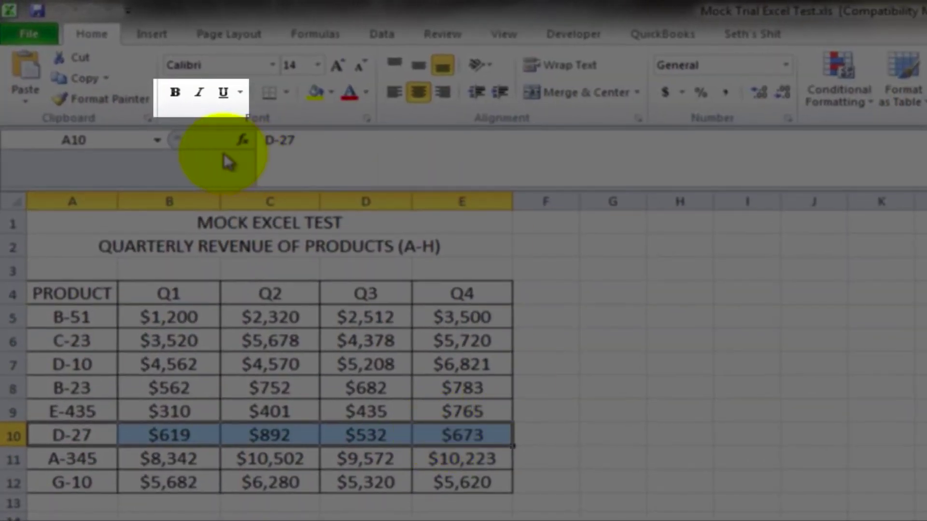
left_click(199, 91)
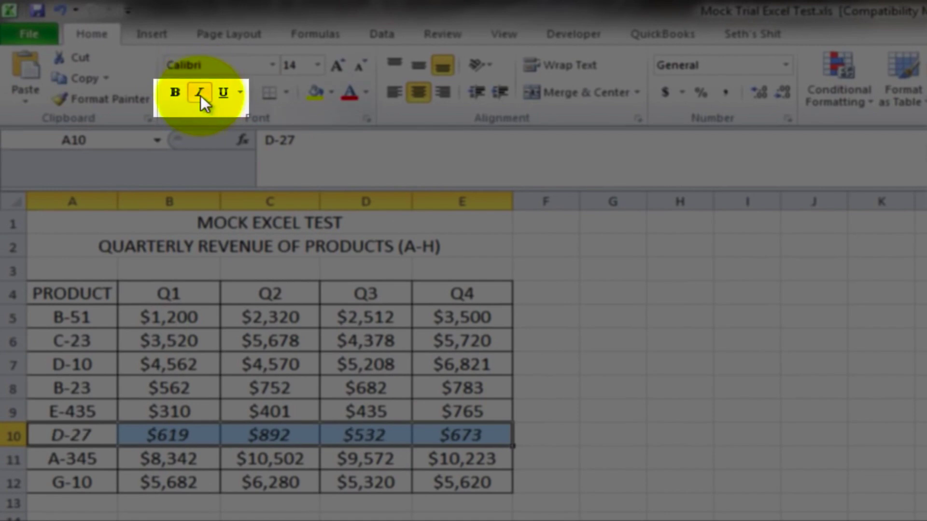
key("ctrl+i")
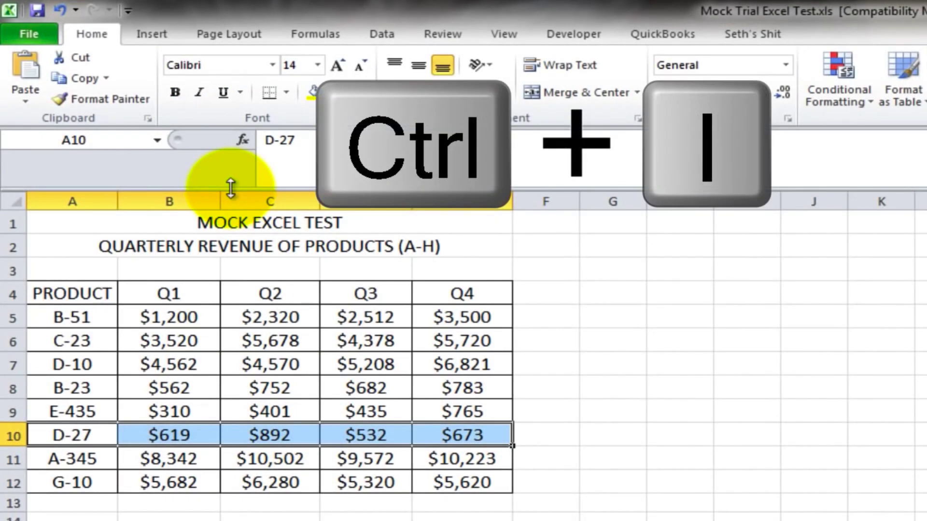
key("ctrl+i")
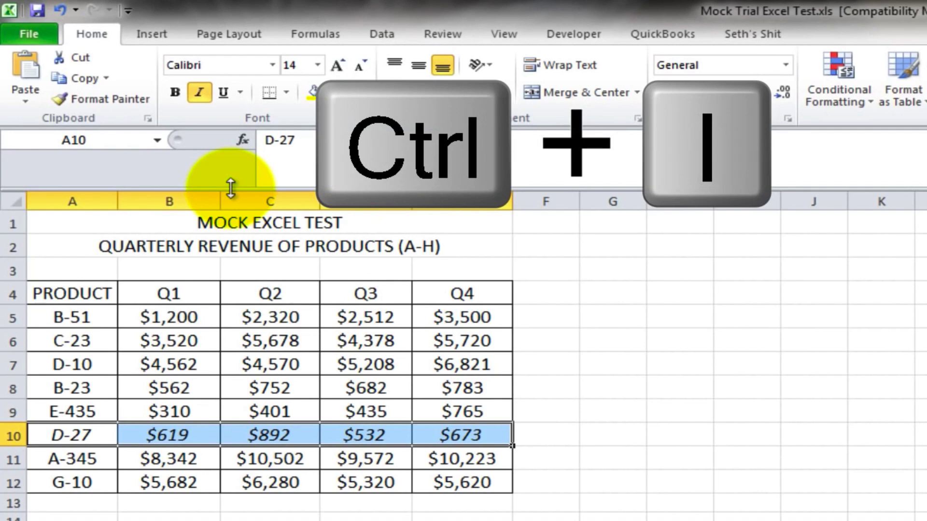
key("ctrl+i")
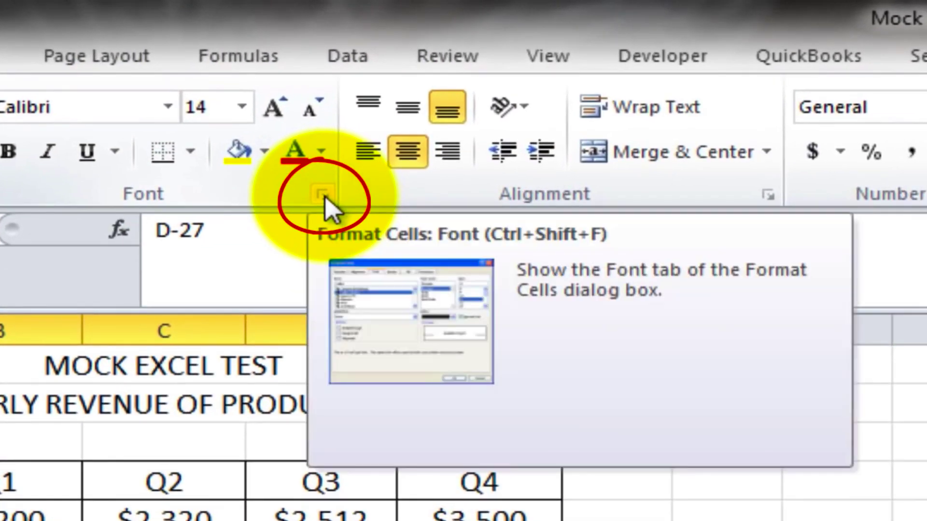
left_click(368, 119)
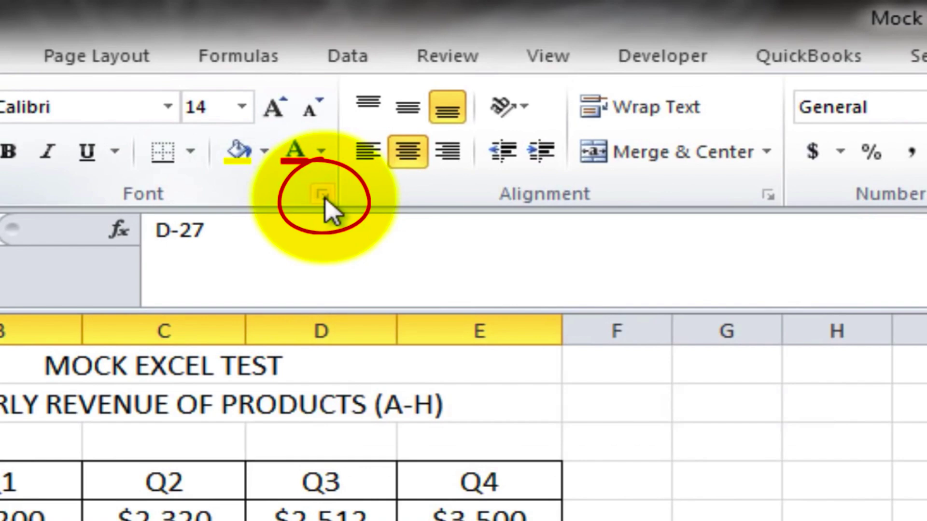
left_click(323, 195)
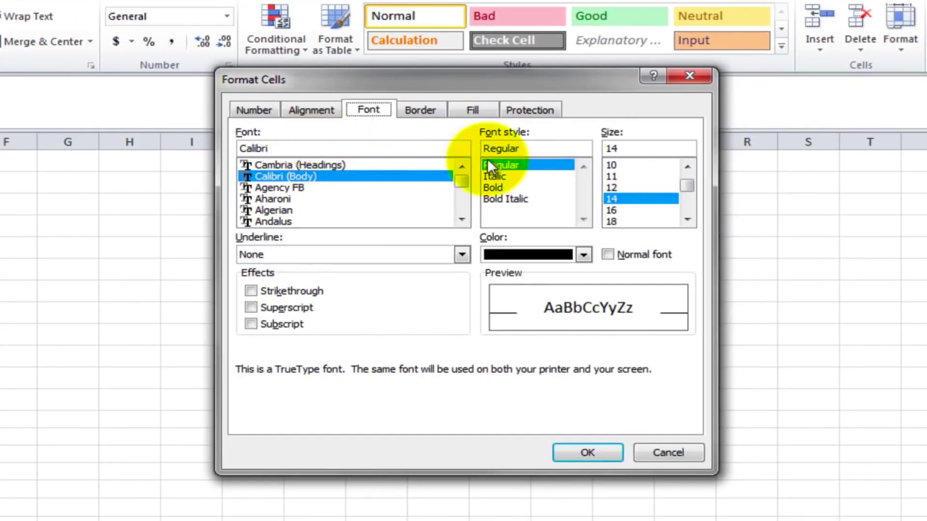
left_click(495, 177)
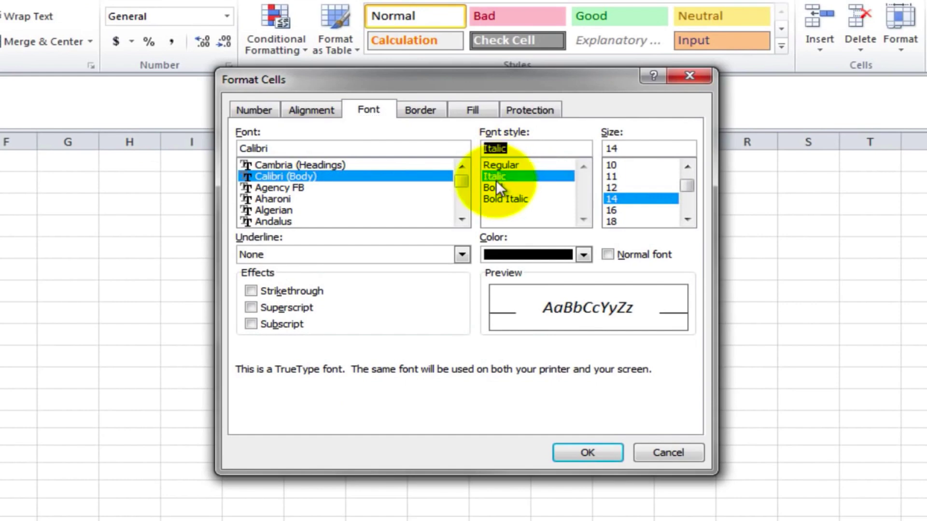
left_click(586, 447)
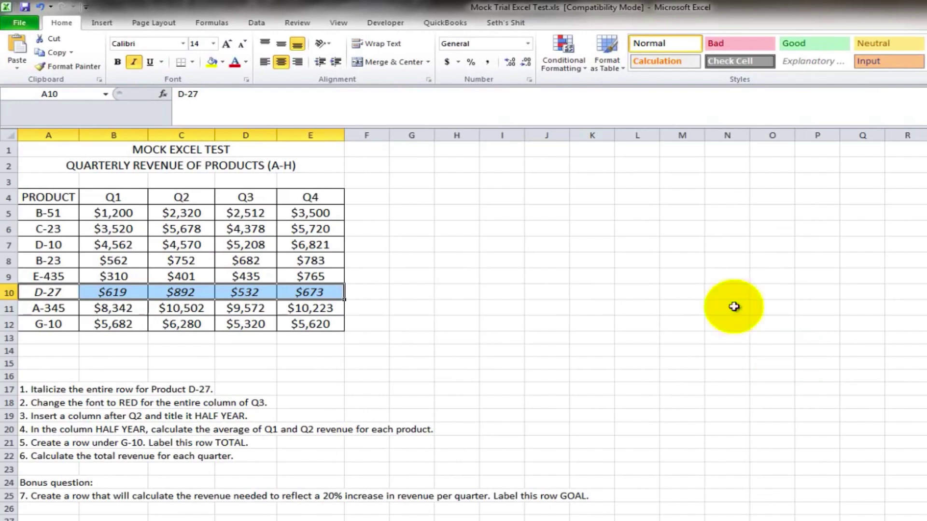
Set the font color of Q3 values D5:D12 to red in the Format Cells font settings.
left_click(52, 403)
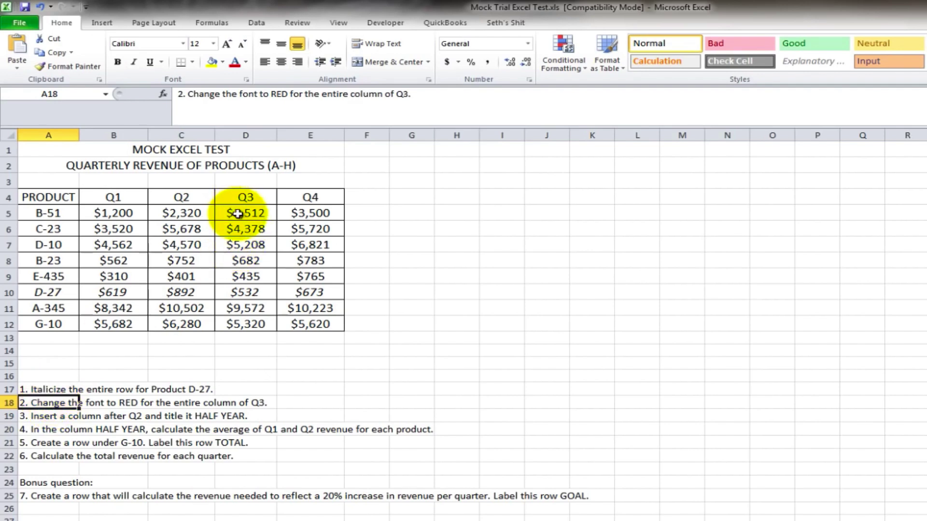
left_click_drag(242, 213, 234, 321)
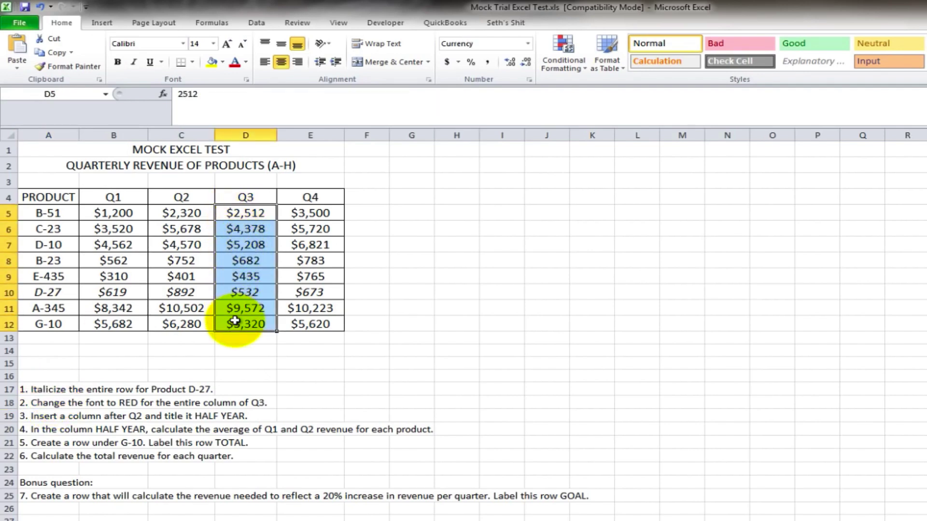
left_click_drag(245, 213, 244, 324)
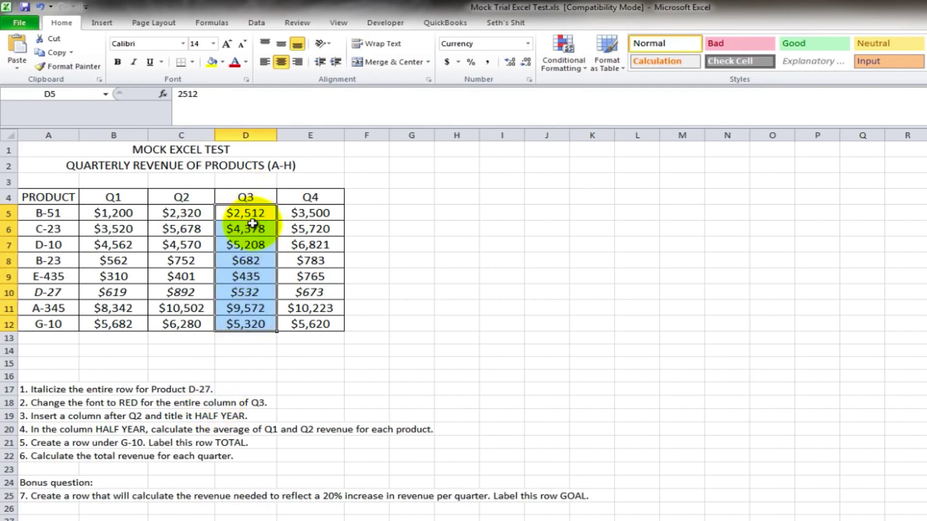
left_click(236, 63)
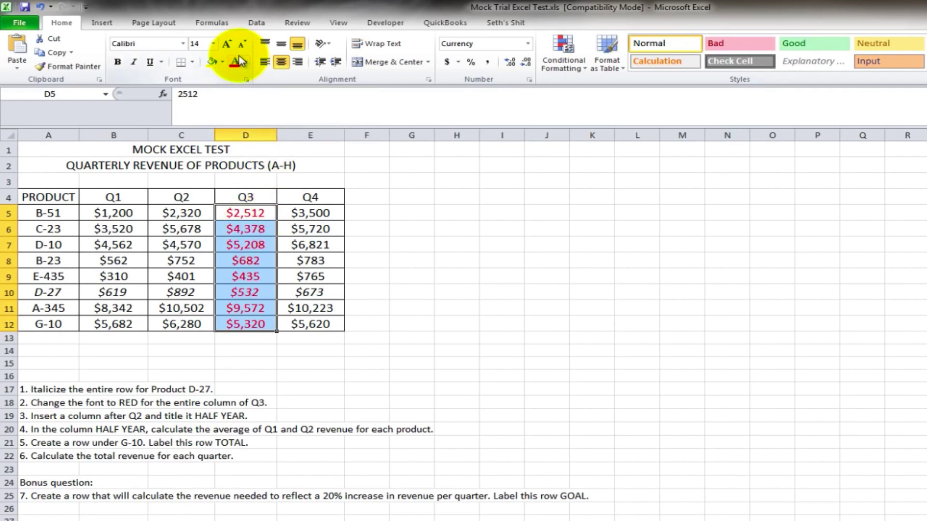
left_click(247, 62)
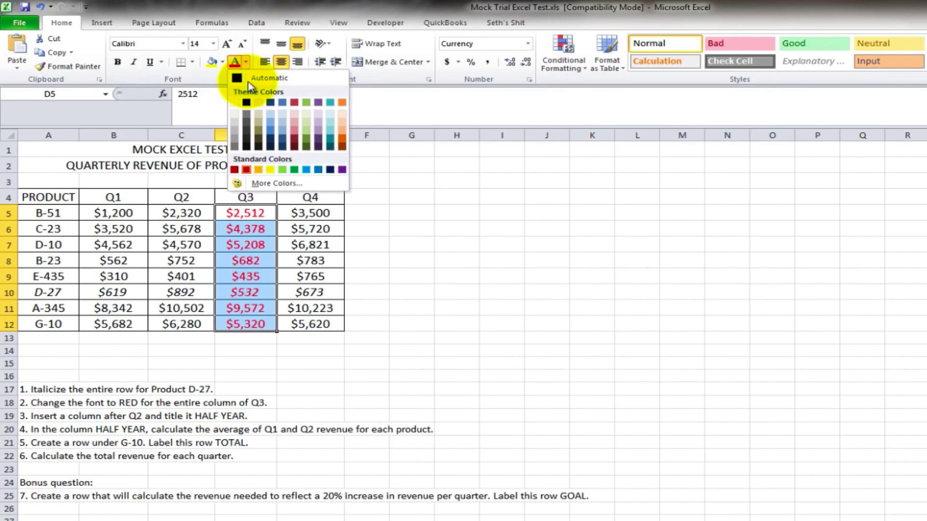
left_click(258, 78)
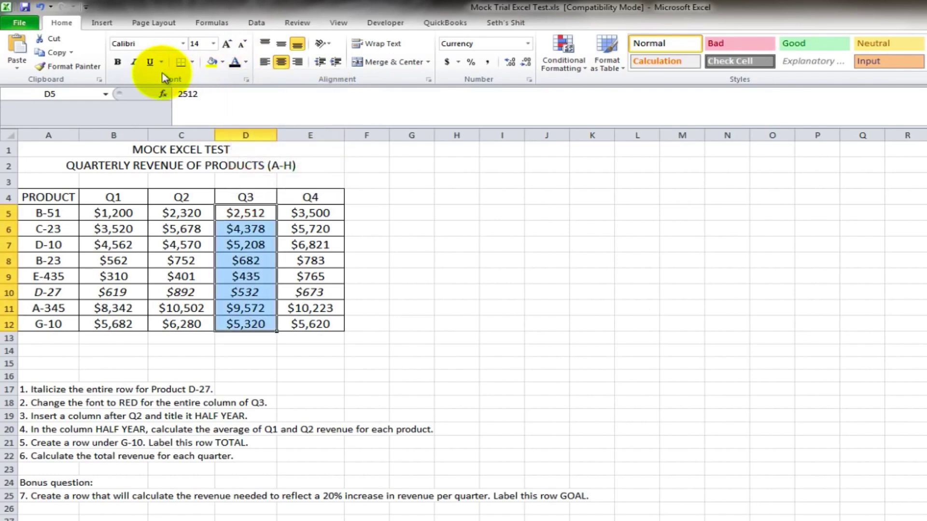
left_click(247, 80)
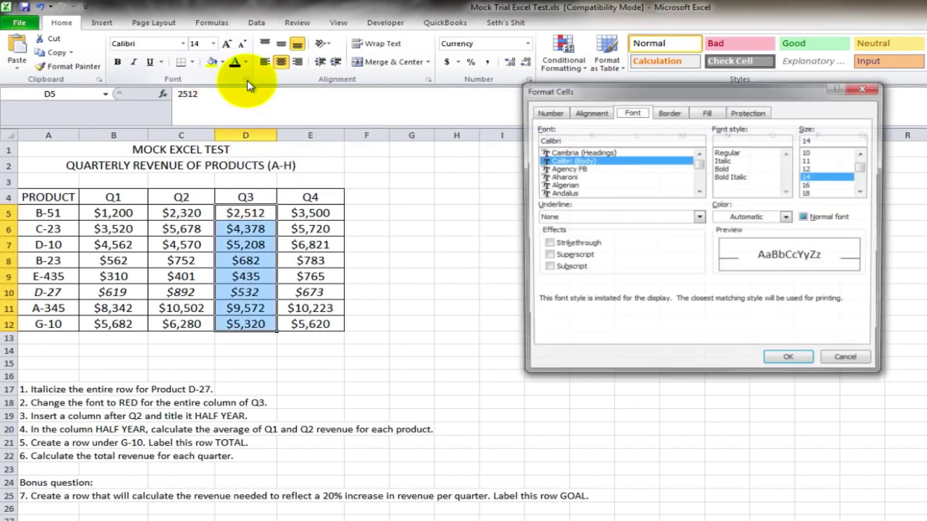
left_click(743, 217)
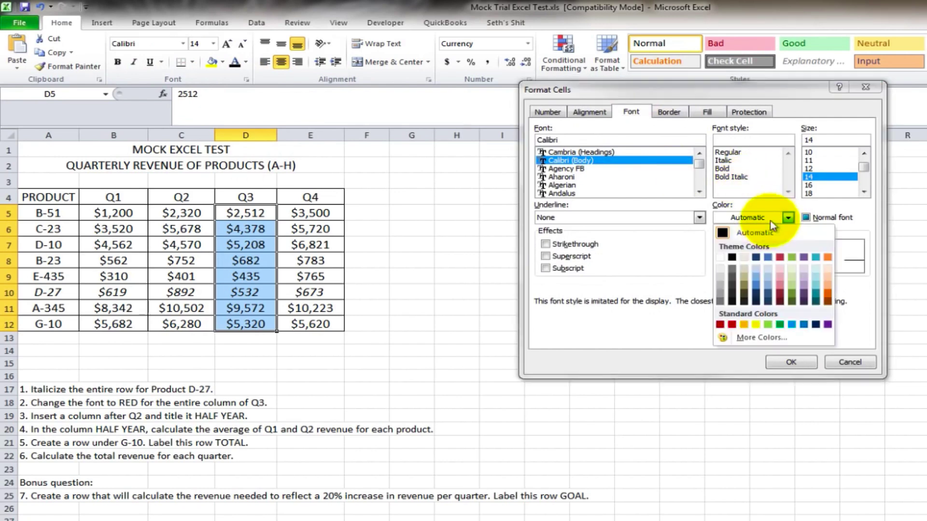
left_click(732, 324)
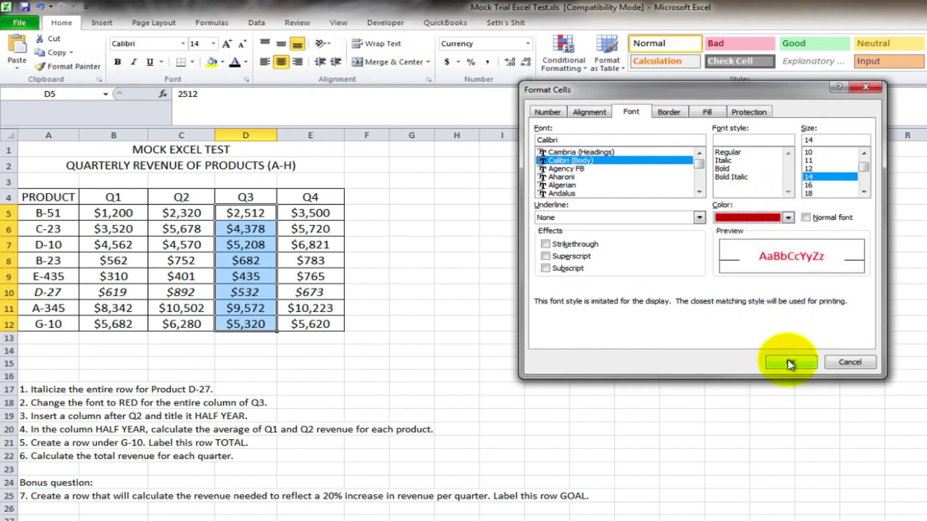
left_click(791, 362)
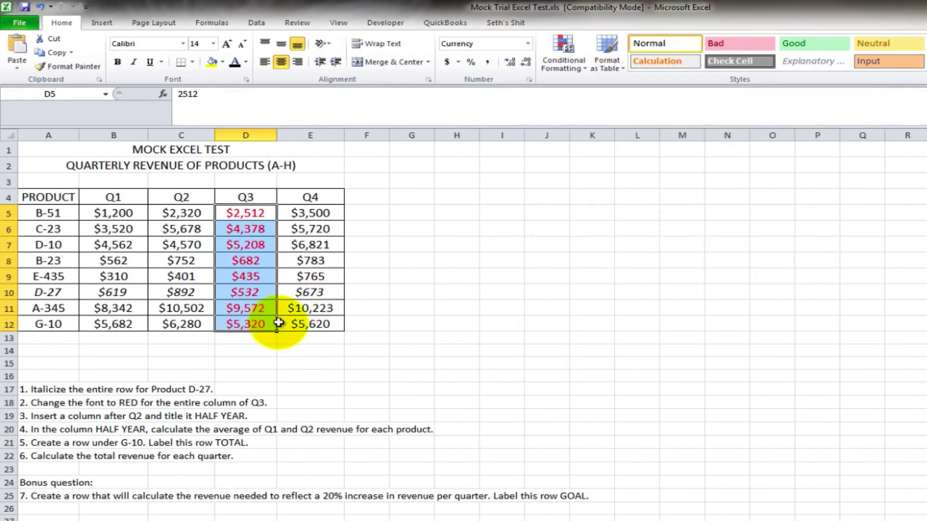
left_click(63, 418)
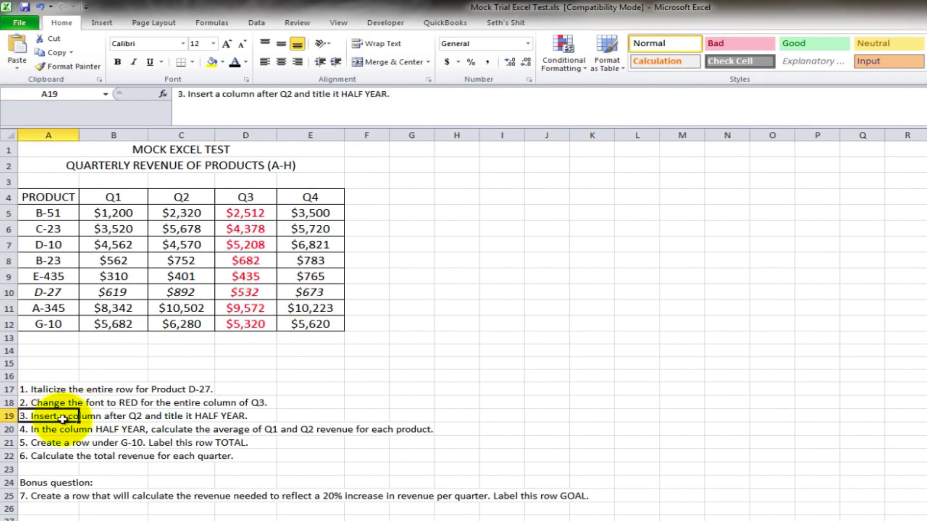
Insert a blank column before Q3 and enter the heading HALF YEAR in D4.
left_click(245, 137)
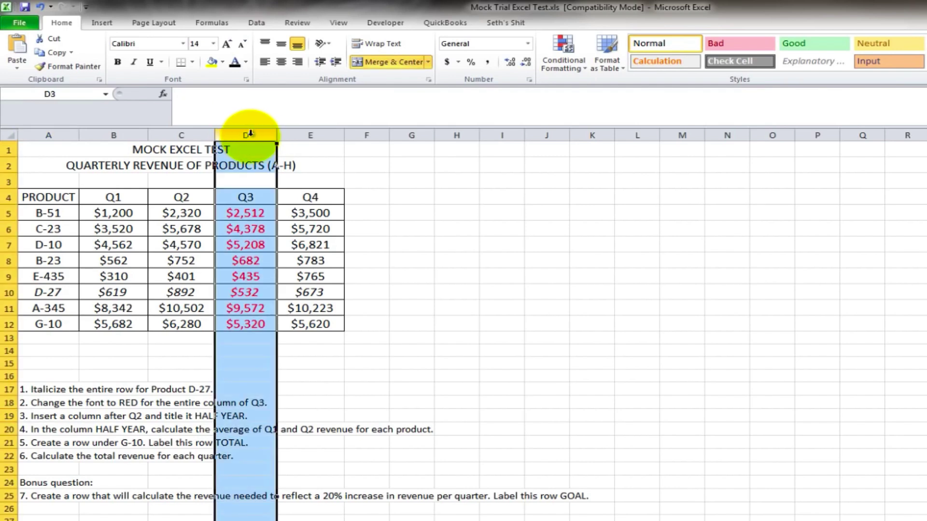
right_click(250, 134)
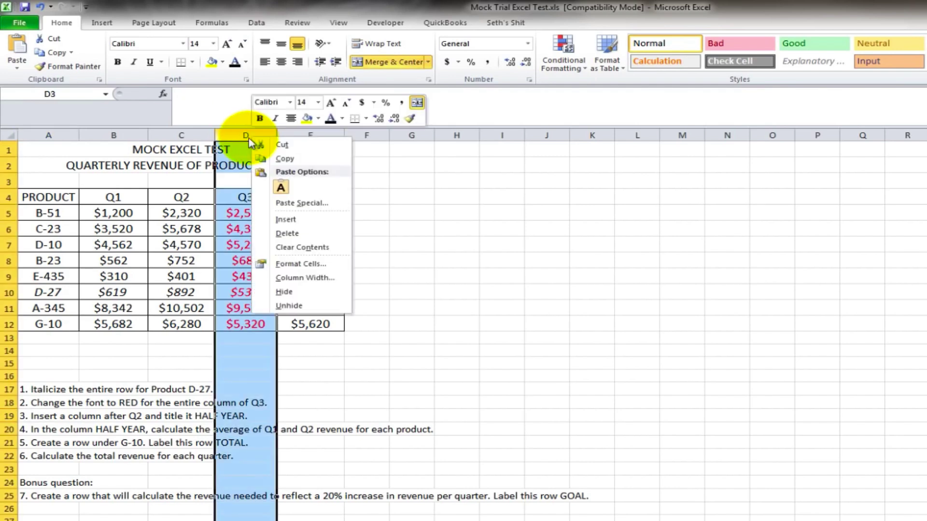
left_click(289, 220)
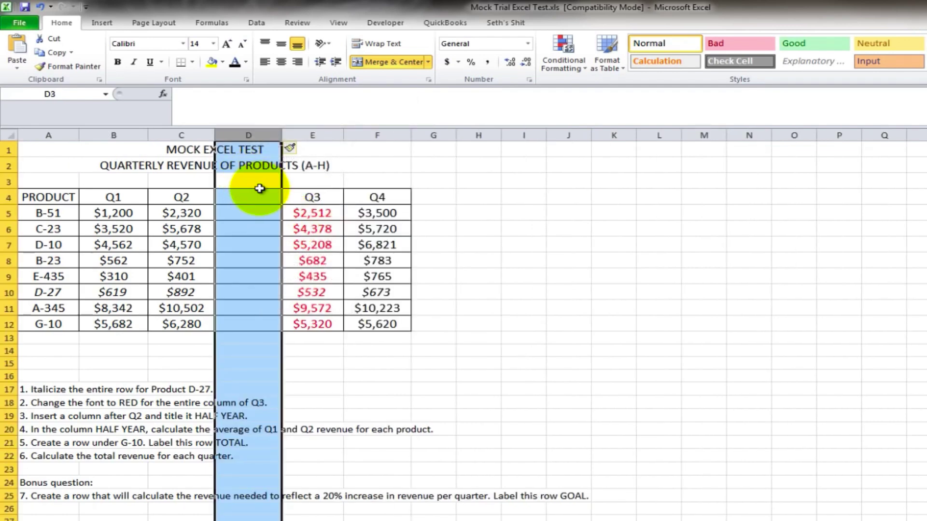
left_click(249, 195)
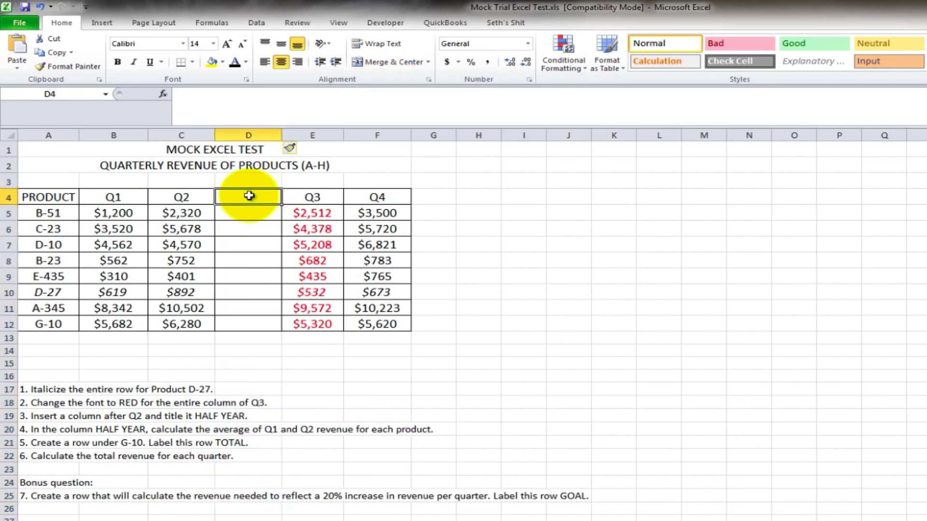
type("HALF YEAR")
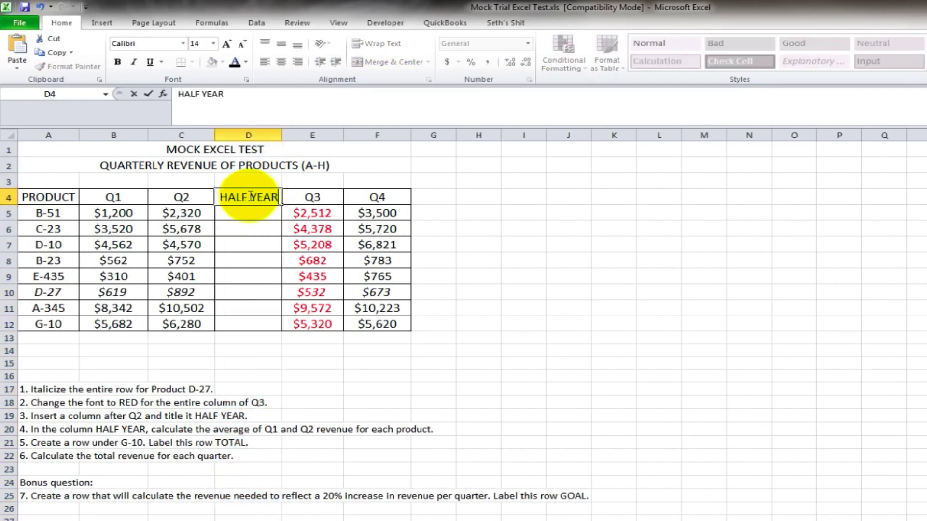
key("Return")
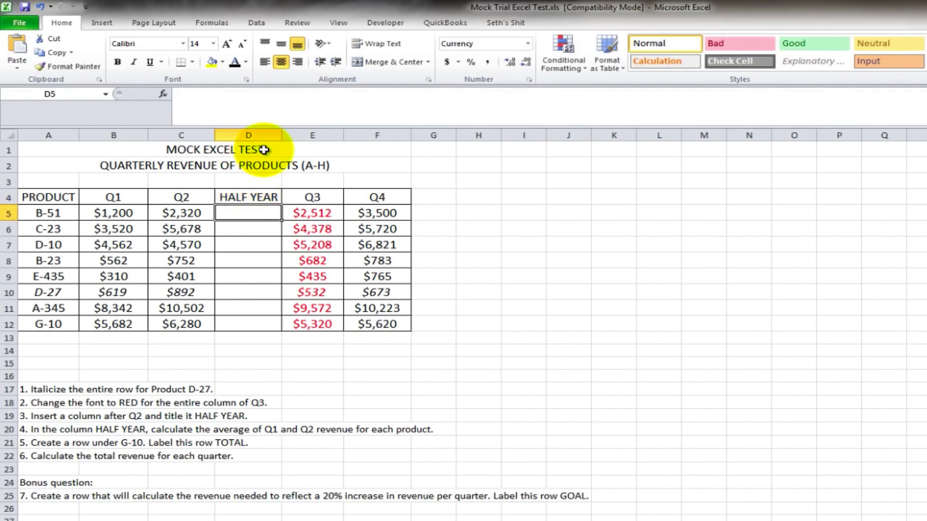
Undo the earlier column, insert an entire column from cell D3, then undo that too.
left_click(40, 7)
left_click(41, 7)
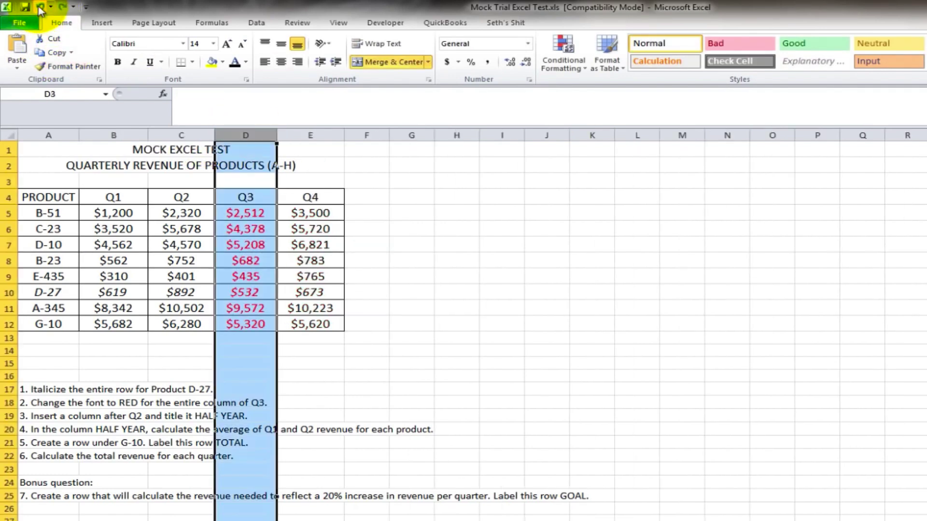
left_click(251, 182)
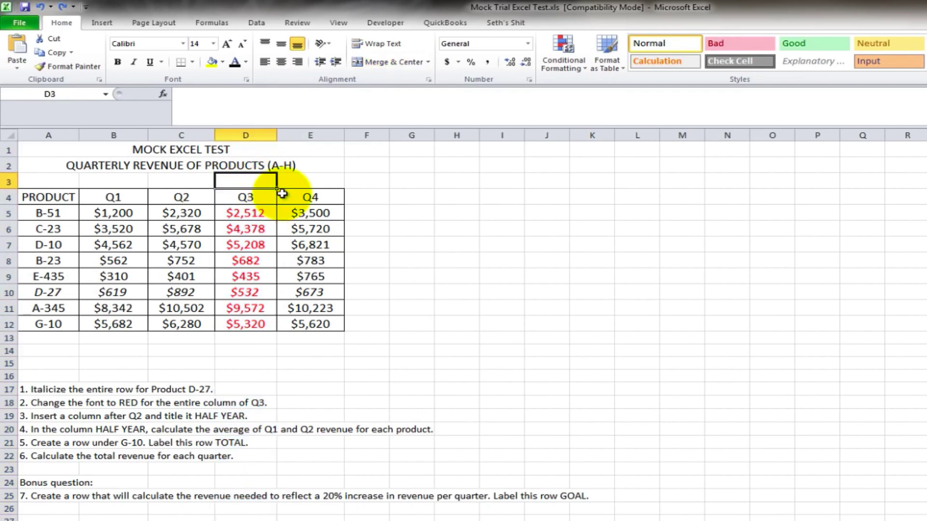
right_click(249, 182)
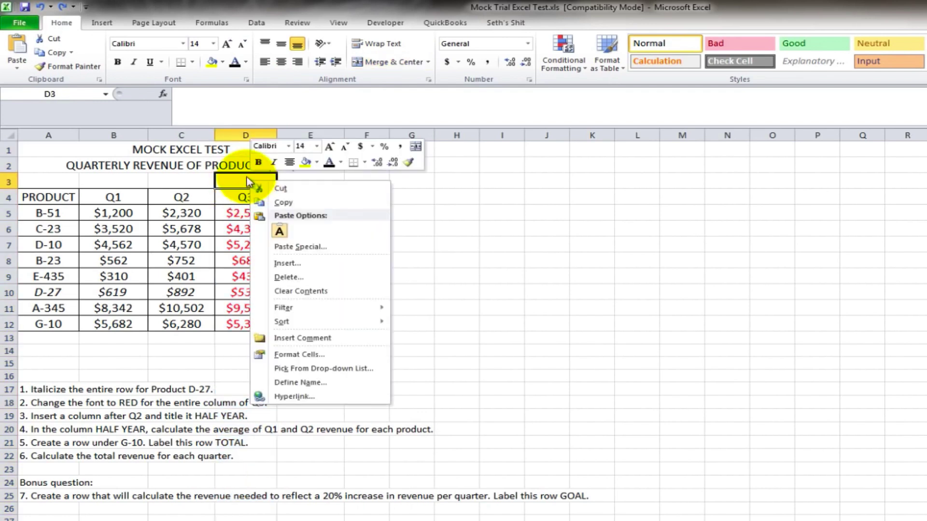
left_click(287, 263)
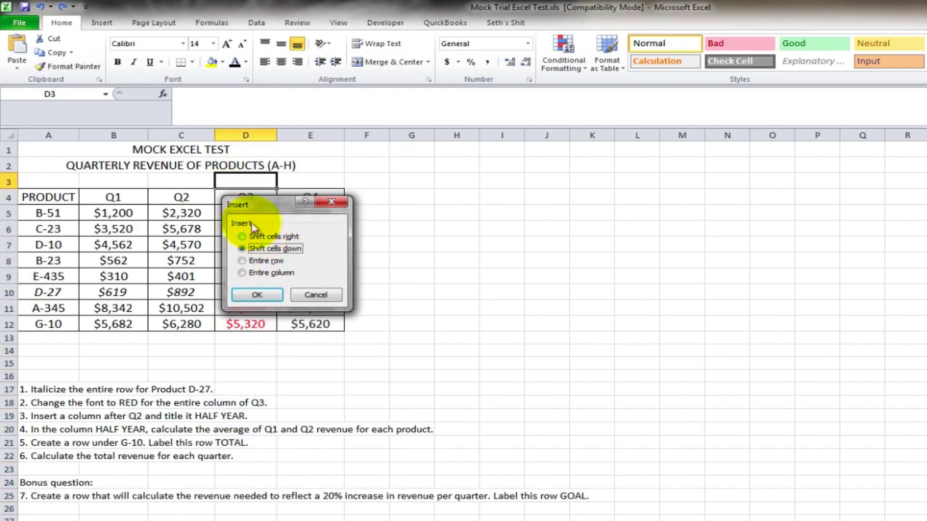
left_click_drag(244, 204, 415, 188)
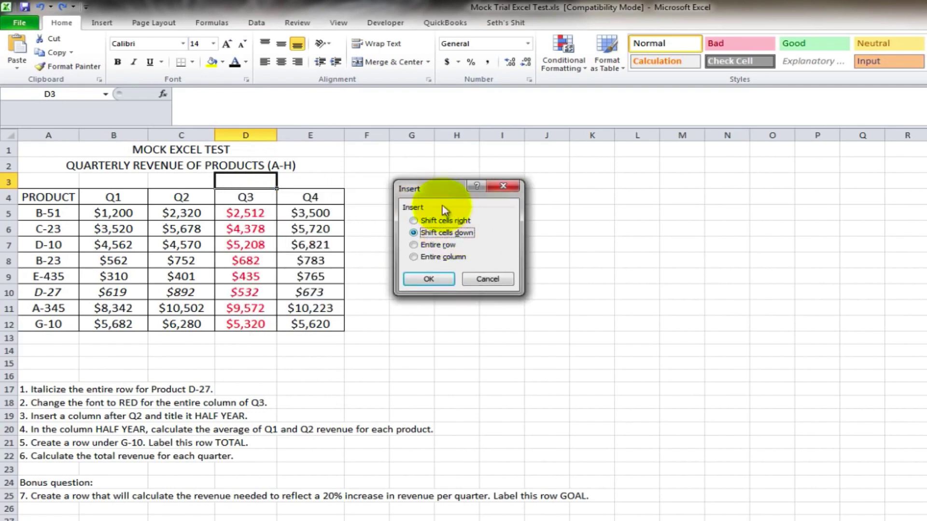
left_click(433, 256)
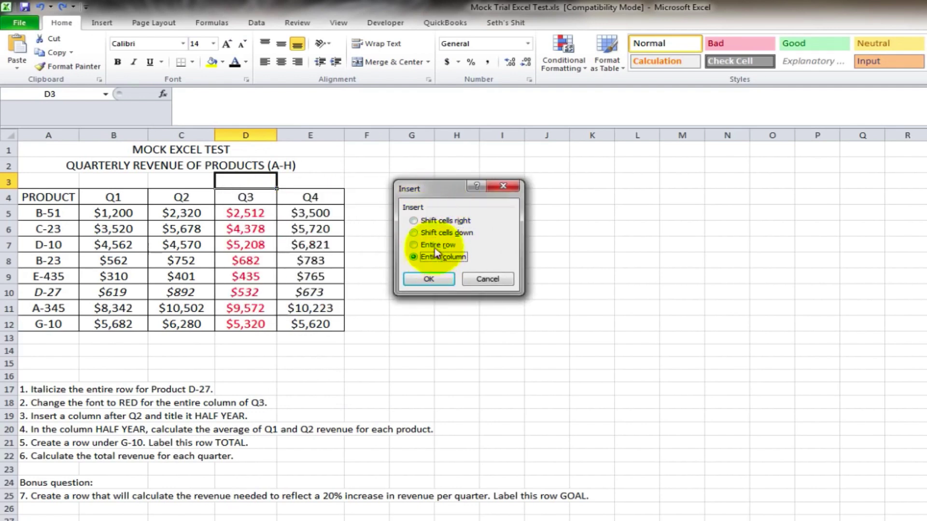
left_click(428, 278)
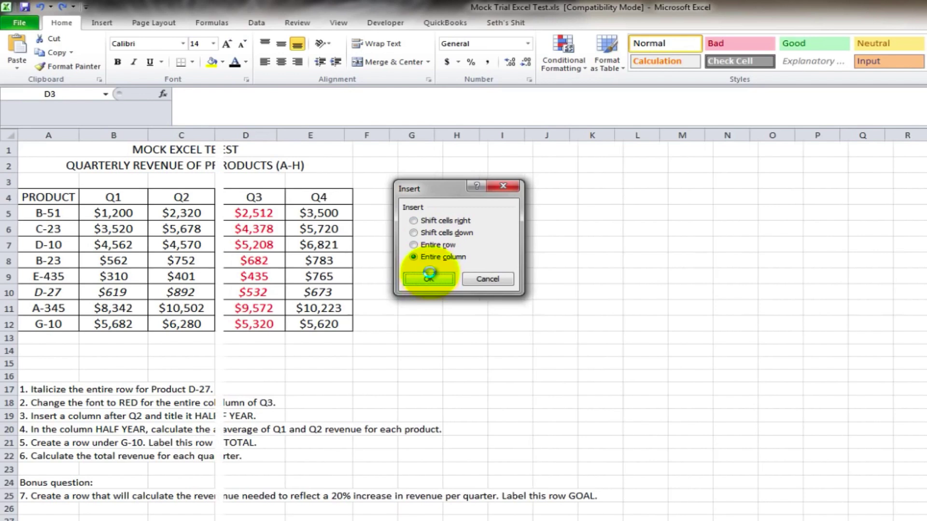
left_click(248, 198)
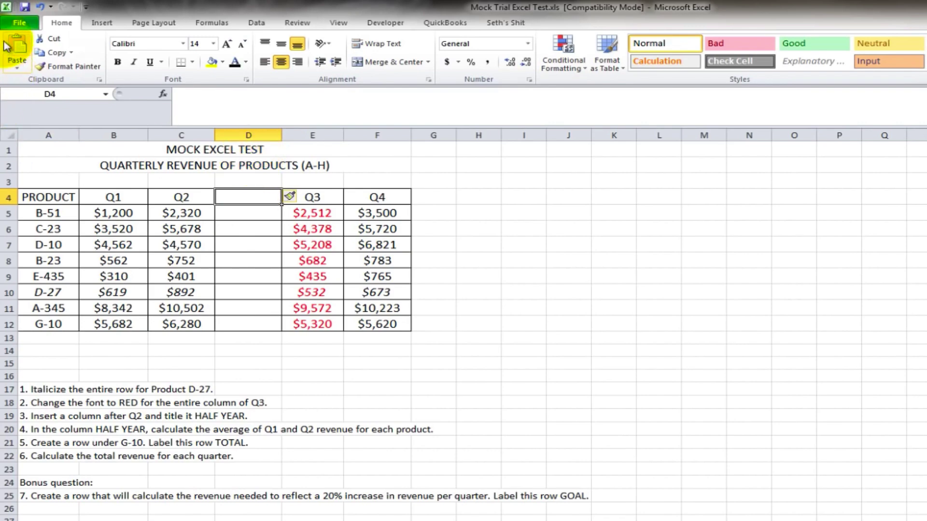
left_click(44, 6)
Select column D and insert a sheet column before Q3 from the Home ribbon.
left_click(259, 145)
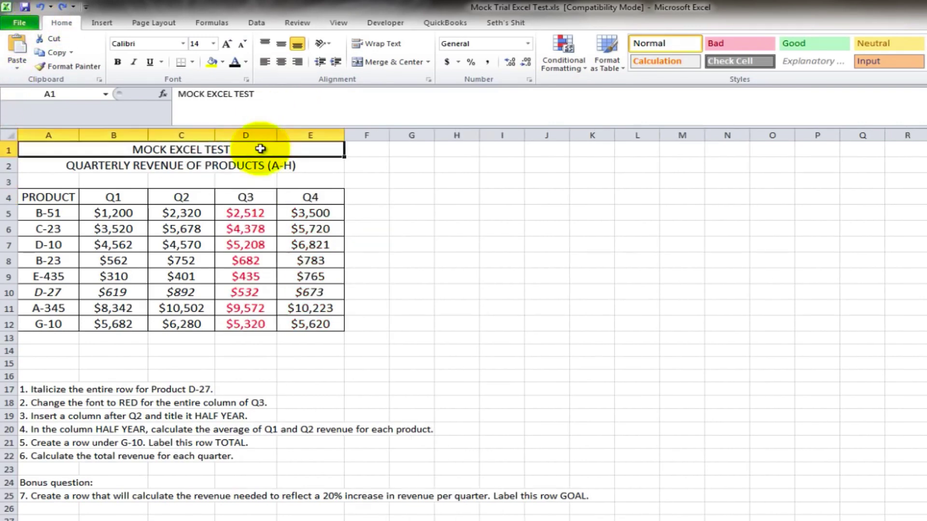
left_click(247, 182)
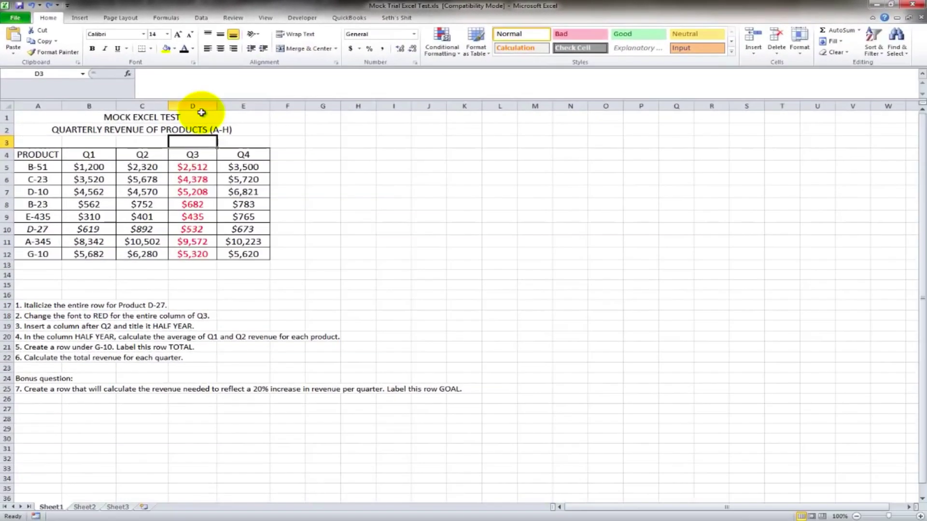
left_click(194, 105)
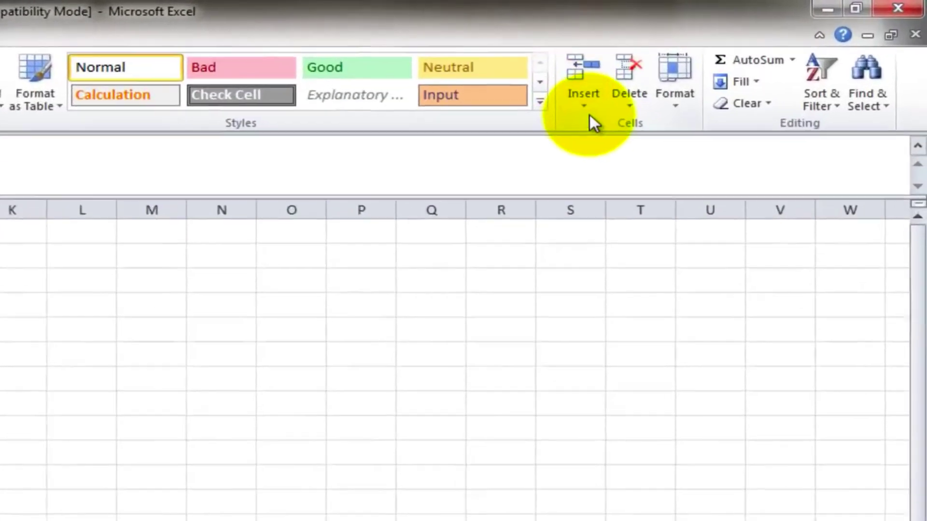
left_click(754, 53)
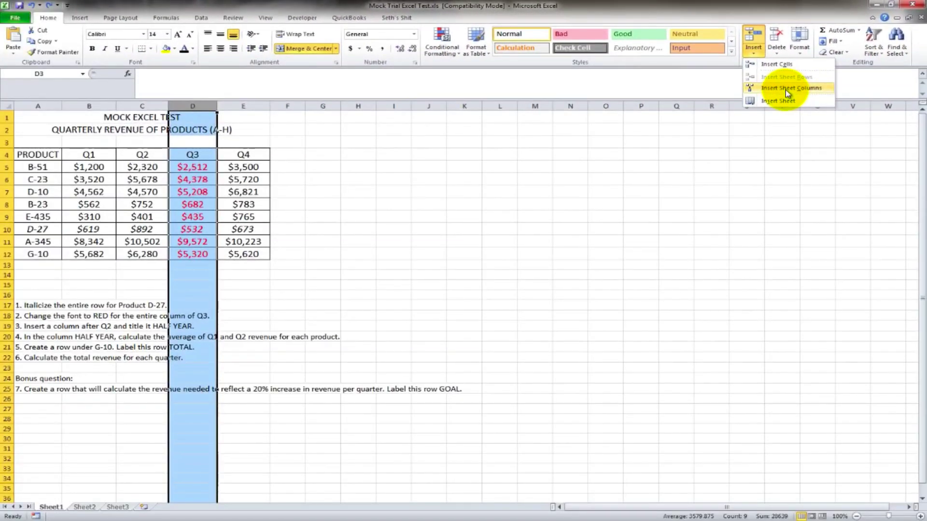
left_click(788, 92)
Type the heading HALF YEAR into cell D4 of the new column.
left_click(202, 157)
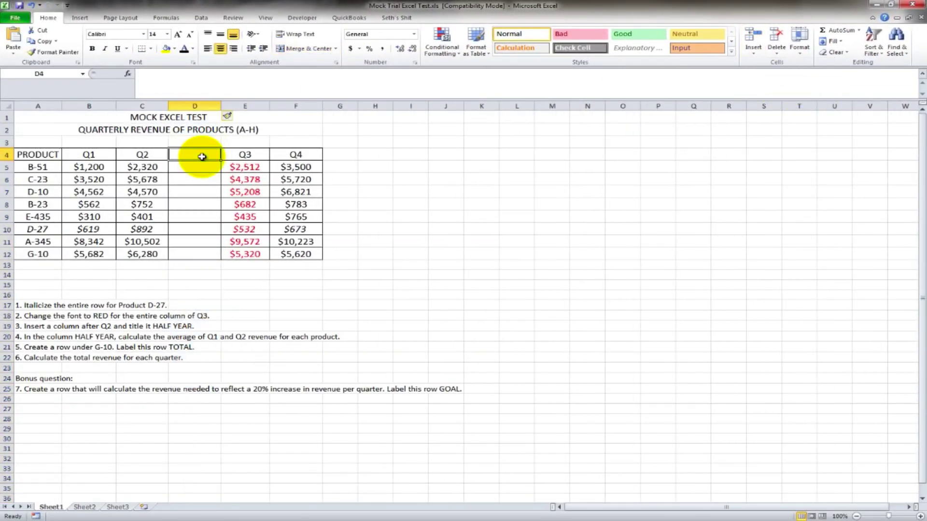
type("HALF")
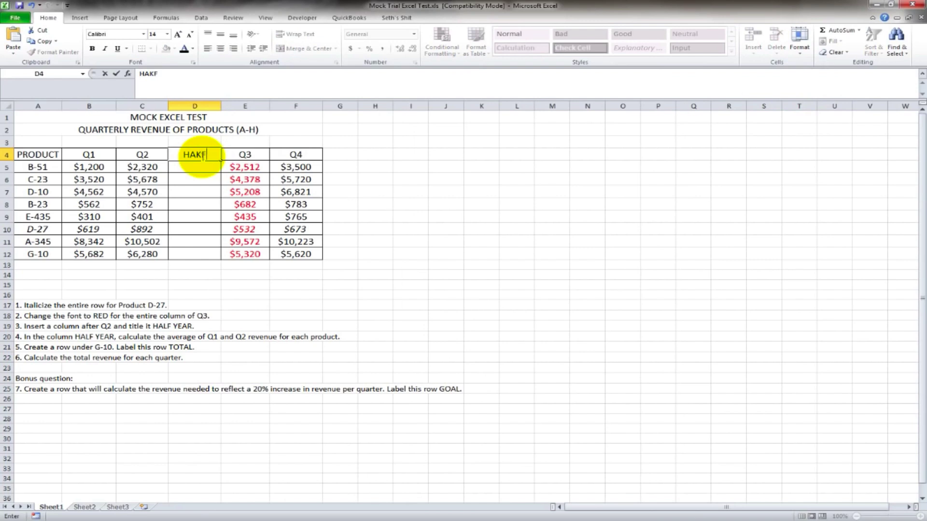
key("BackSpace")
key("BackSpace")
type("LF YEA")
key("BackSpace")
key("BackSpace")
key("BackSpace")
type("M")
key("BackSpace")
type("YEAR")
key("Return")
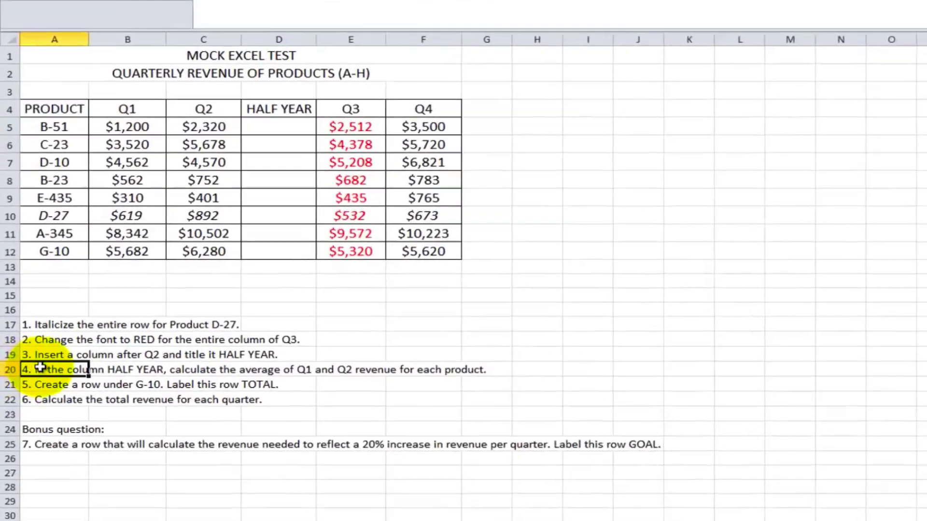
Enter =AVERAGE(B5:C5) in D5, giving $1,760.
left_click(25, 336)
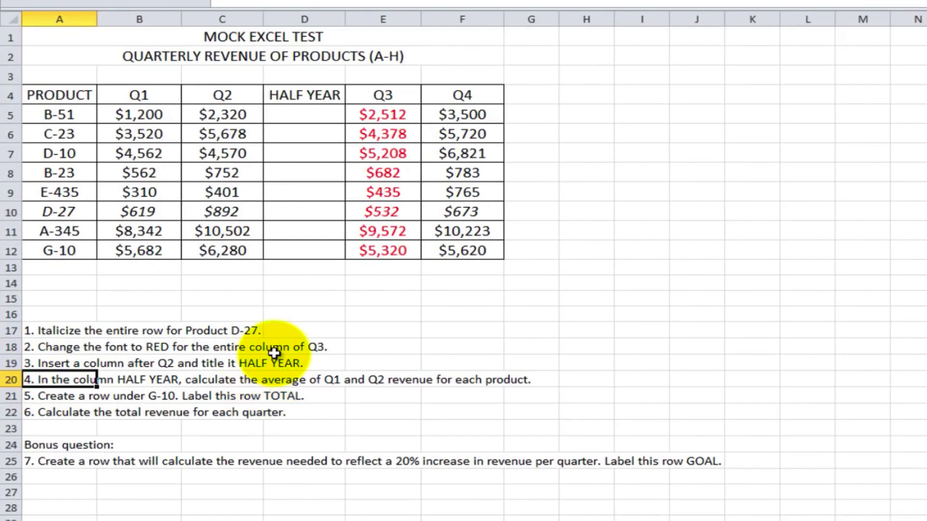
left_click(294, 114)
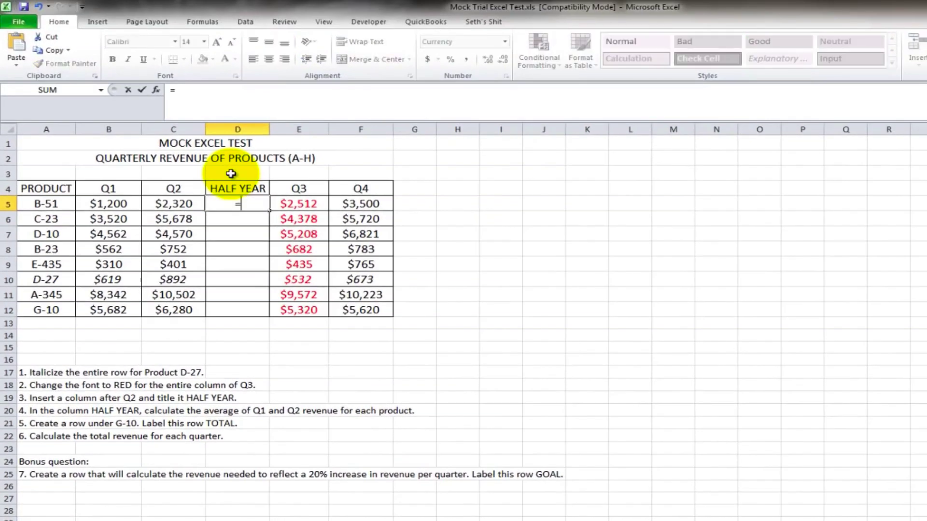
type("aa")
key("BackSpace")
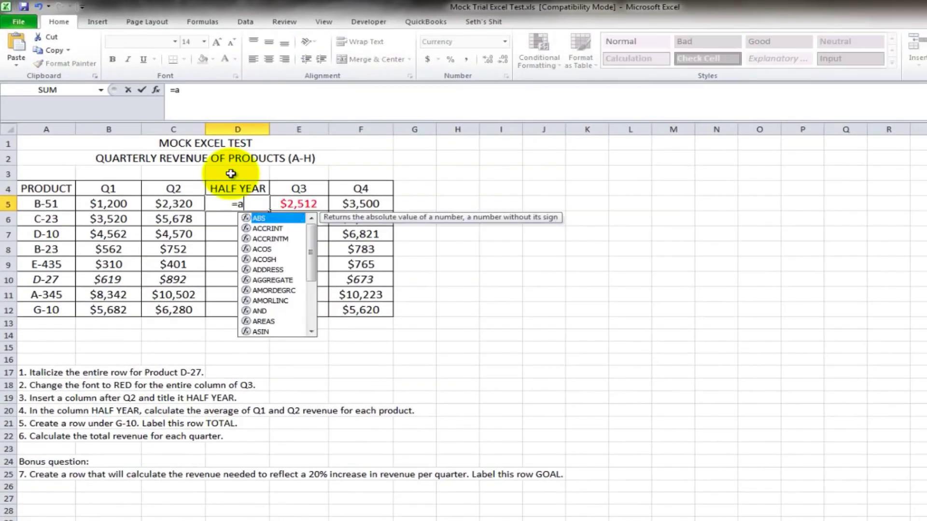
type("ver")
key("Tab")
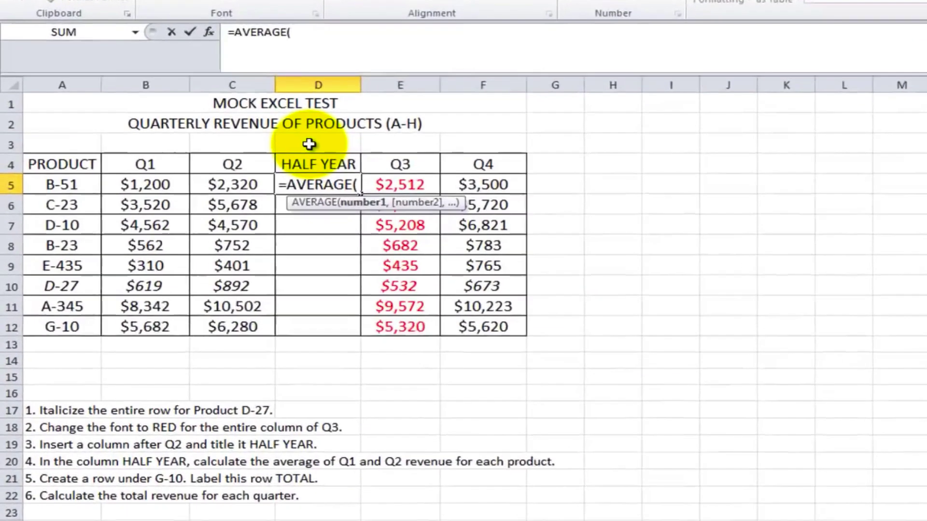
key("BackSpace")
key("BackSpace")
key("BackSpace")
key("BackSpace")
key("BackSpace")
key("BackSpace")
key("BackSpace")
key("BackSpace")
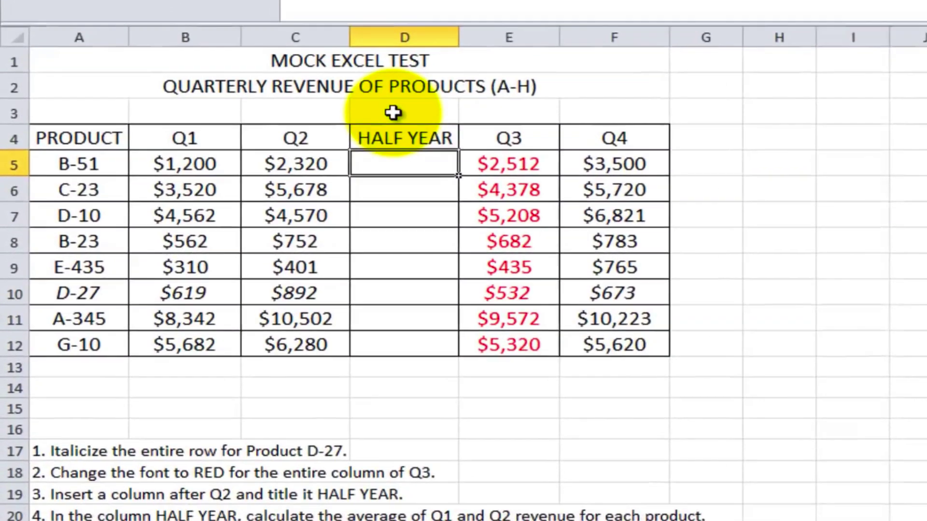
type("av")
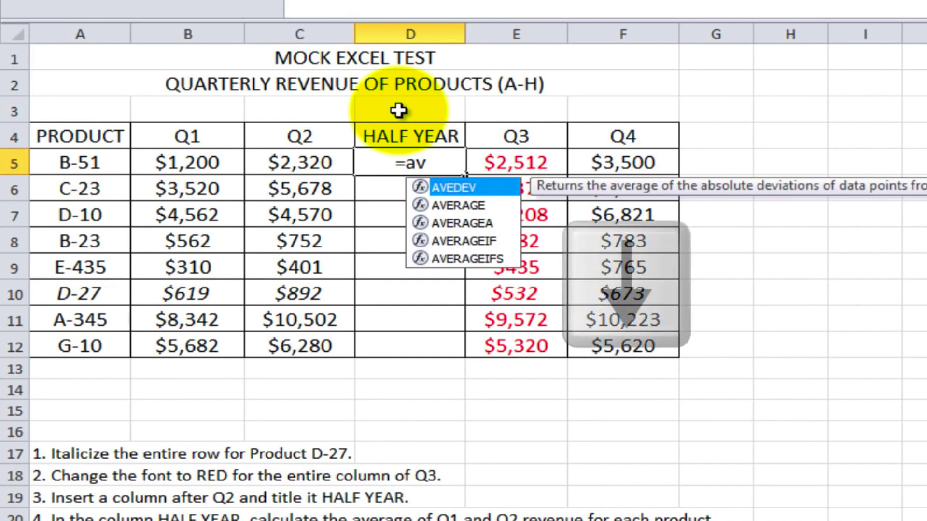
key("Down")
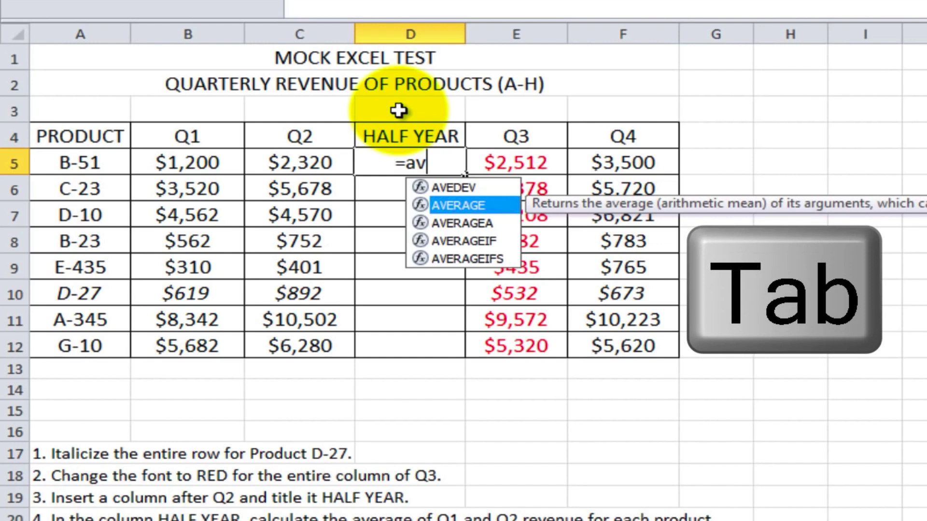
key("Tab")
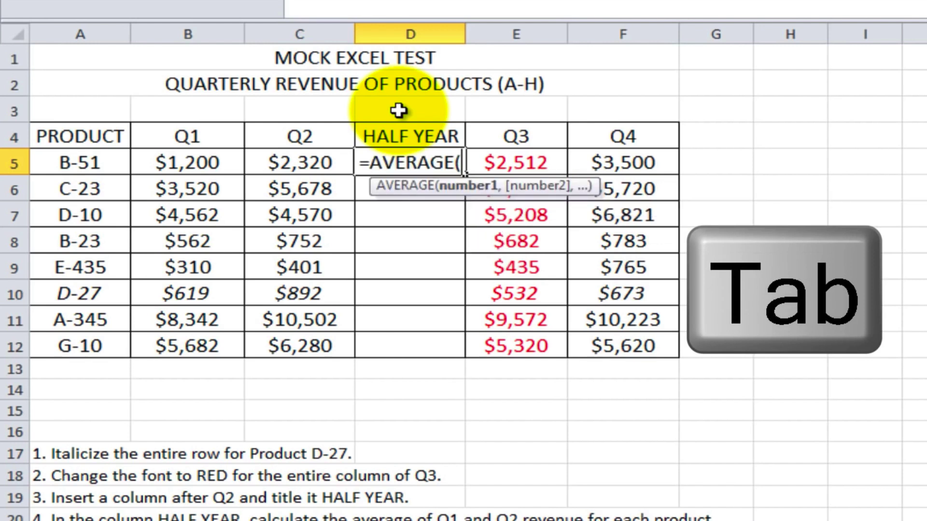
left_click_drag(247, 163, 284, 163)
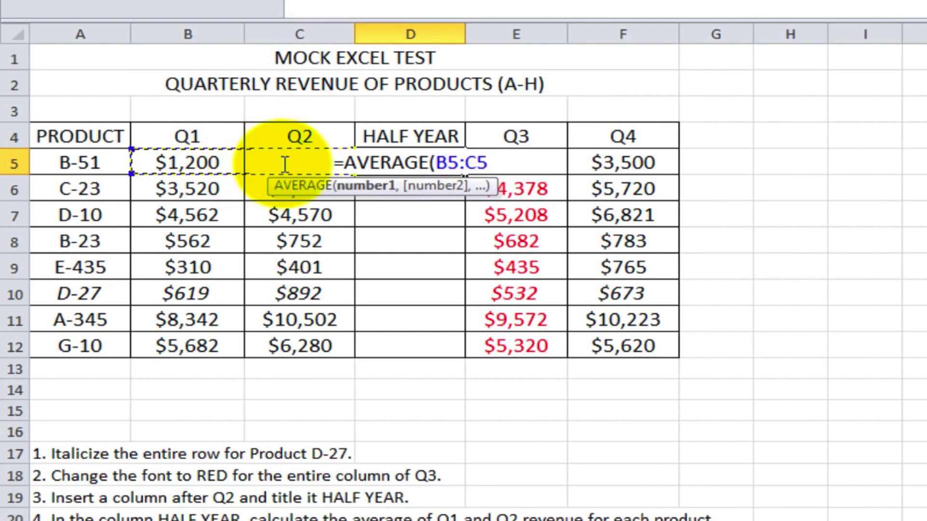
type(")")
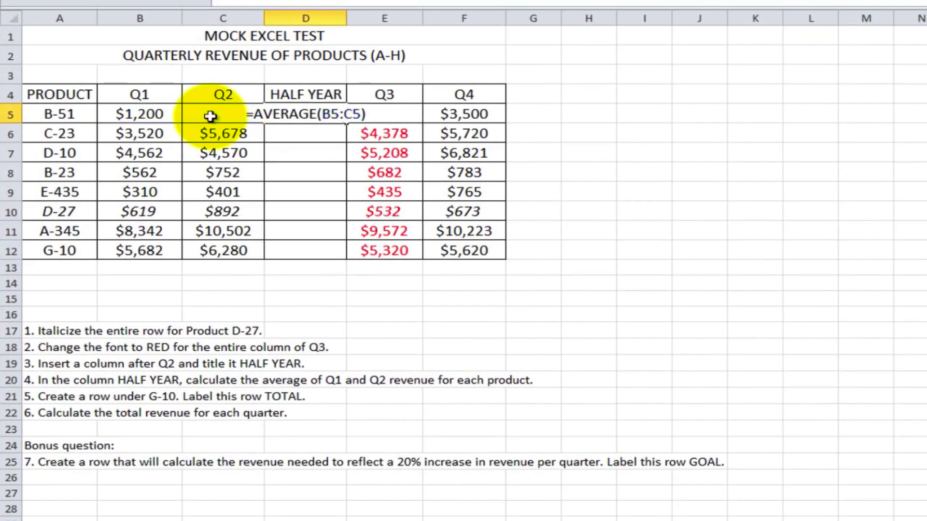
key("Return")
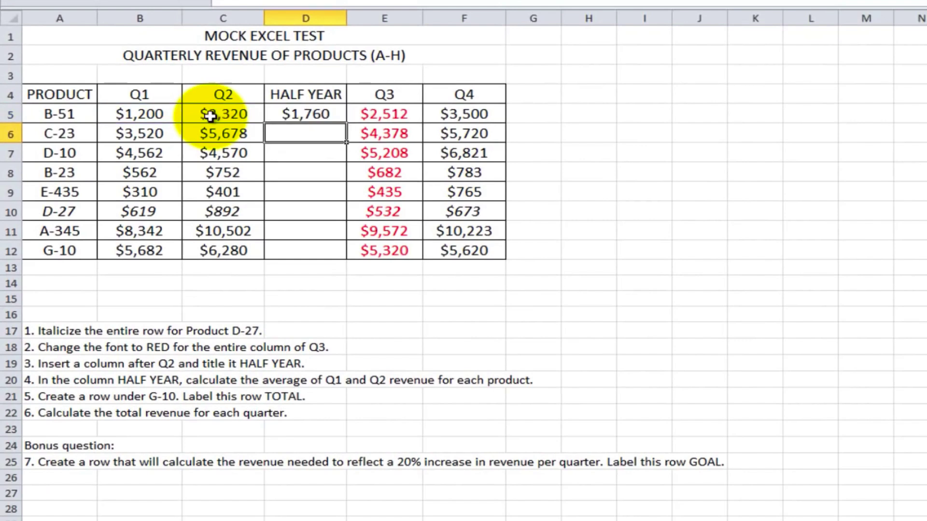
Copy the D5 average formula down into D6:D12.
key("Up")
key("ctrl+c")
key("Down")
key("shift+Down")
key("shift+Down")
key("shift+Down")
key("shift+Down")
key("shift+Down")
key("shift+Down")
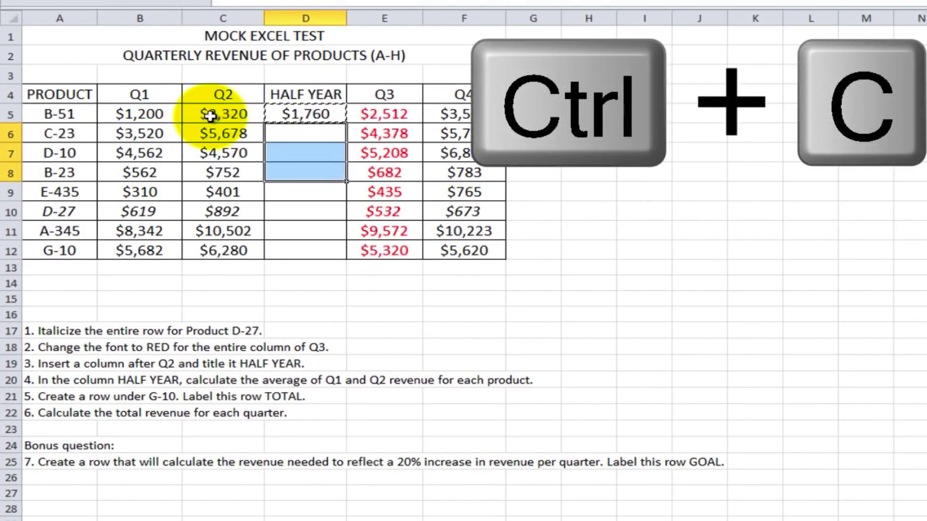
key("ctrl+v")
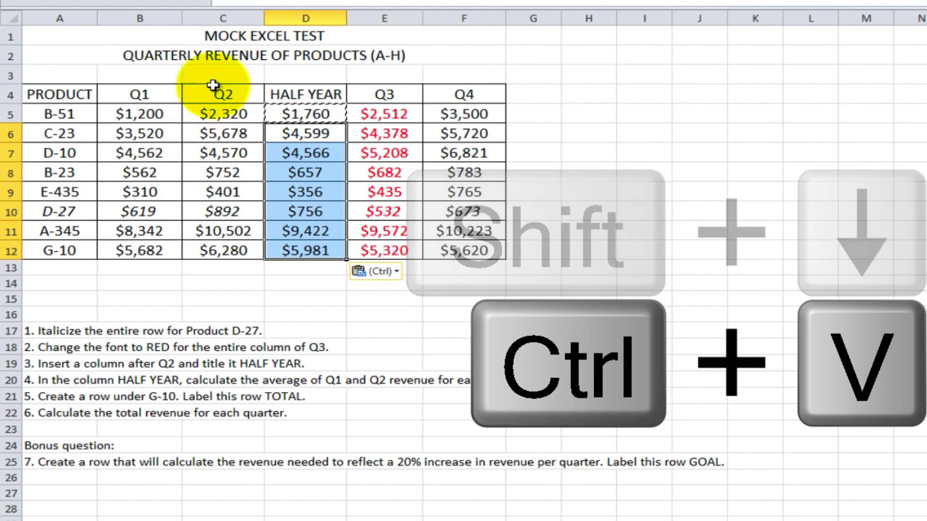
left_click(15, 395)
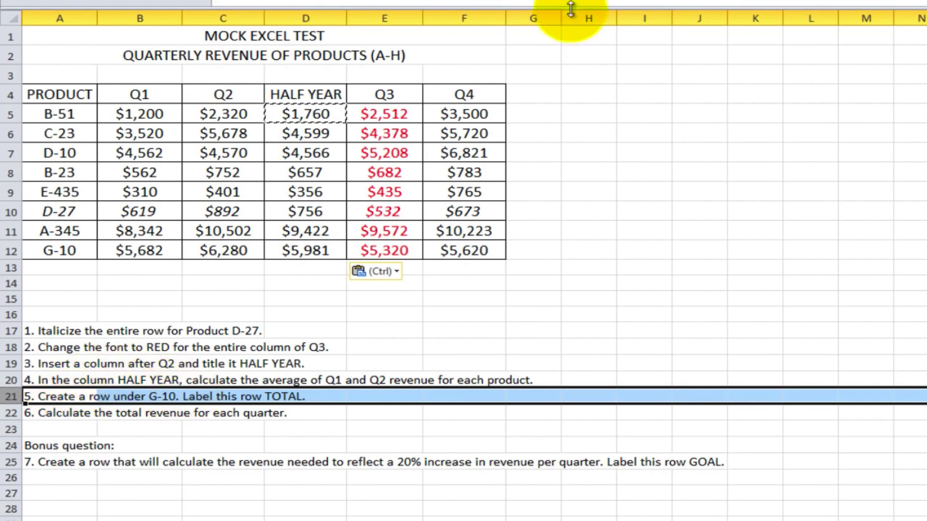
left_click(524, 95)
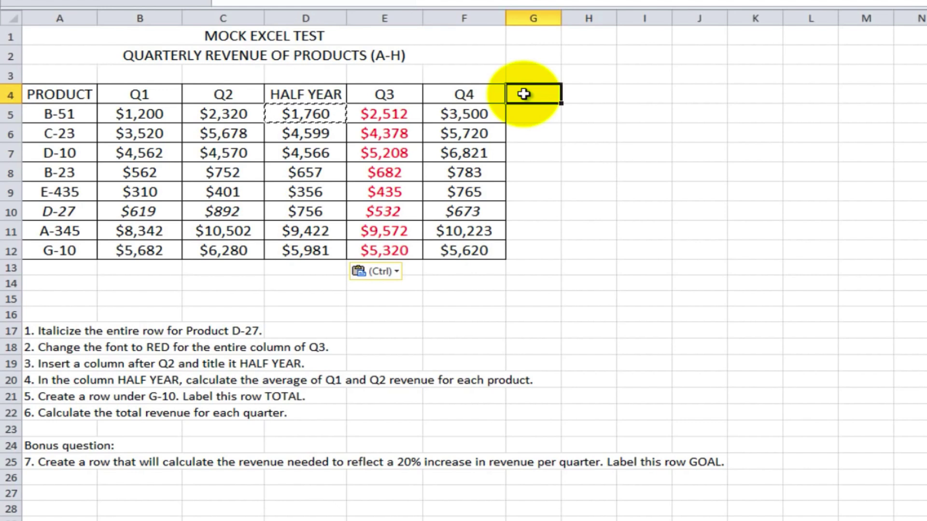
left_click(531, 228)
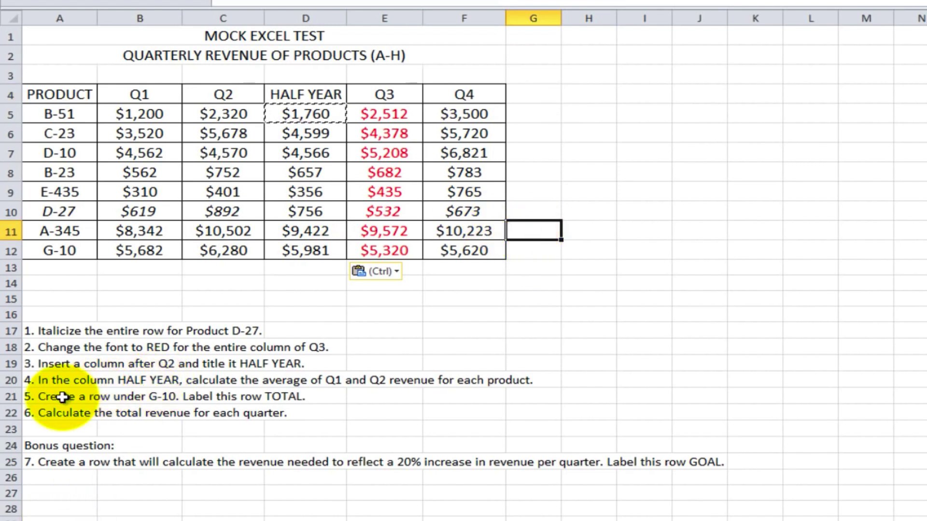
left_click(11, 396)
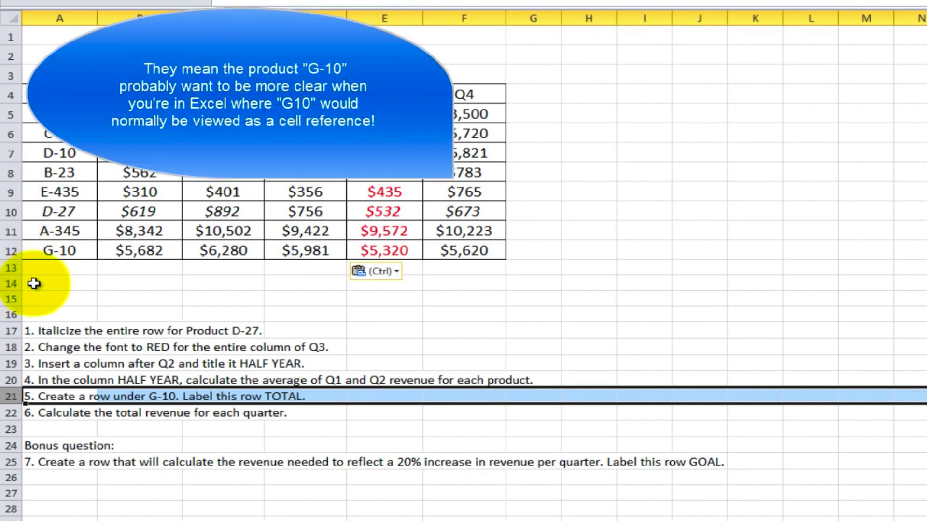
left_click(33, 286)
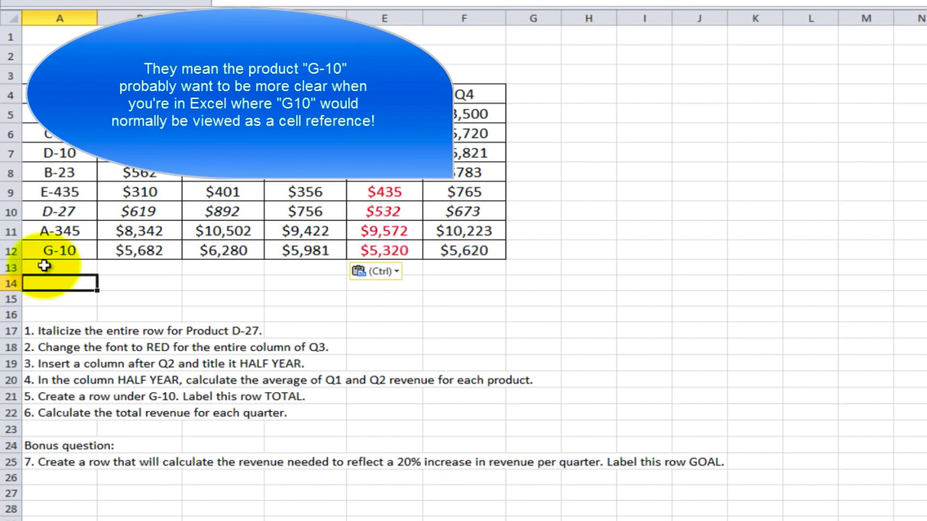
Label A14 Total and fill B14:F14 with AutoSum column totals.
type("Total")
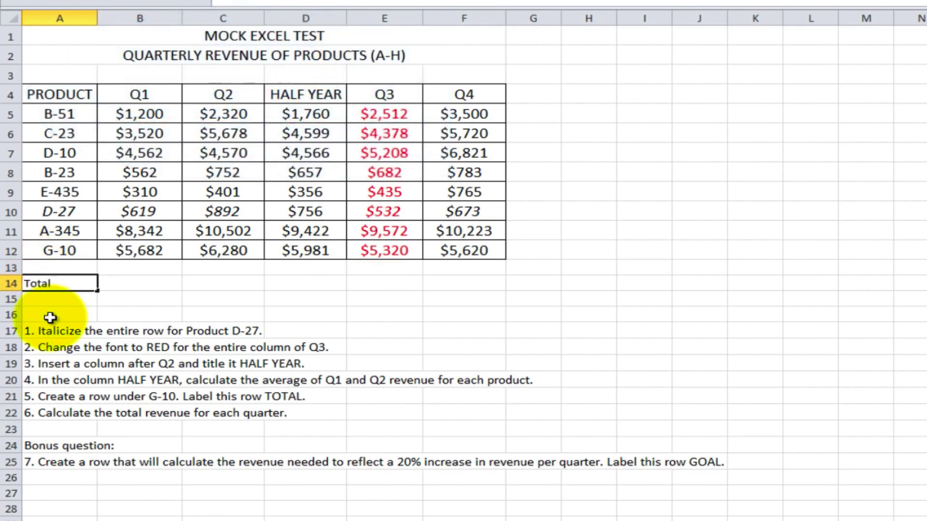
key("Tab")
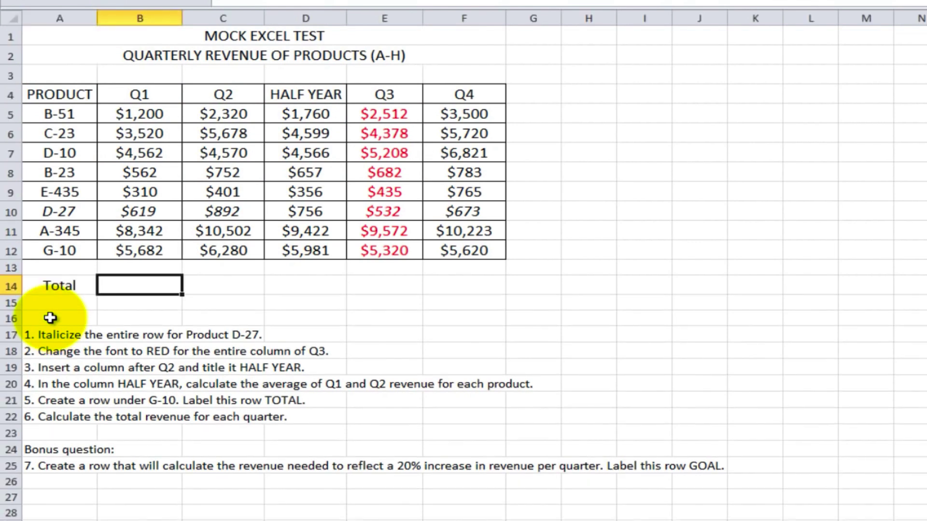
key("alt+=")
key("ctrl+Return")
key("ctrl+c")
key("Right")
key("ctrl+v")
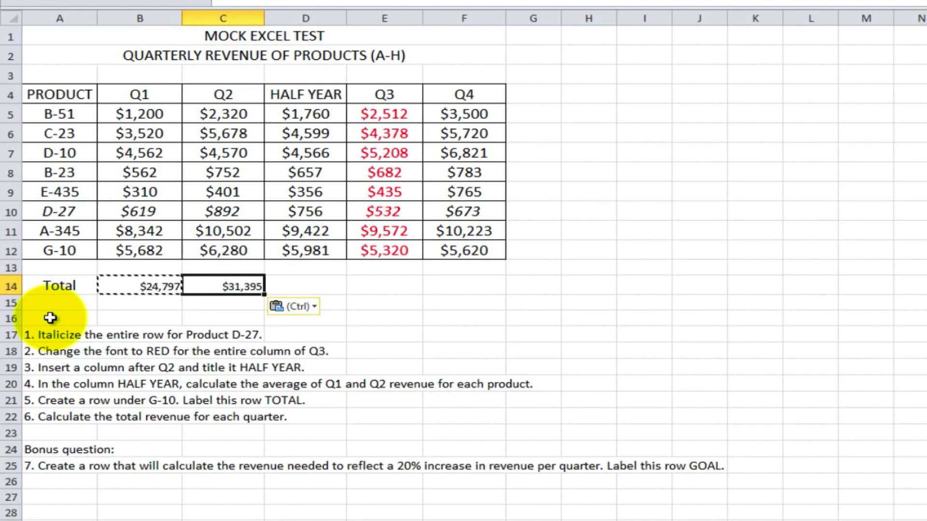
key("Right")
key("ctrl+v")
key("Right")
key("ctrl+v")
key("Right")
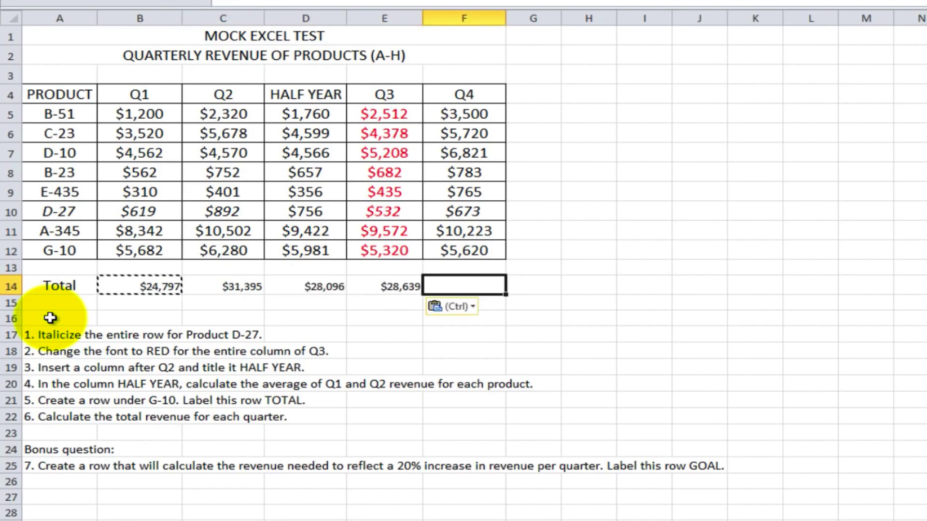
key("ctrl+v")
Clear the row 14 totals and re-enter them with Alt+= copied across C14:F14.
key("Home")
key("Right")
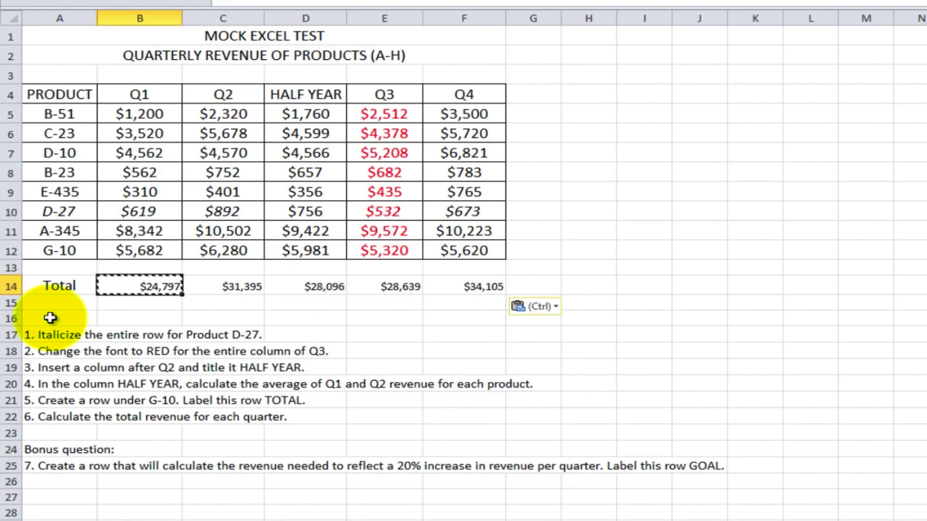
key("ctrl+shift+Right")
key("Delete")
key("ctrl+shift+Left")
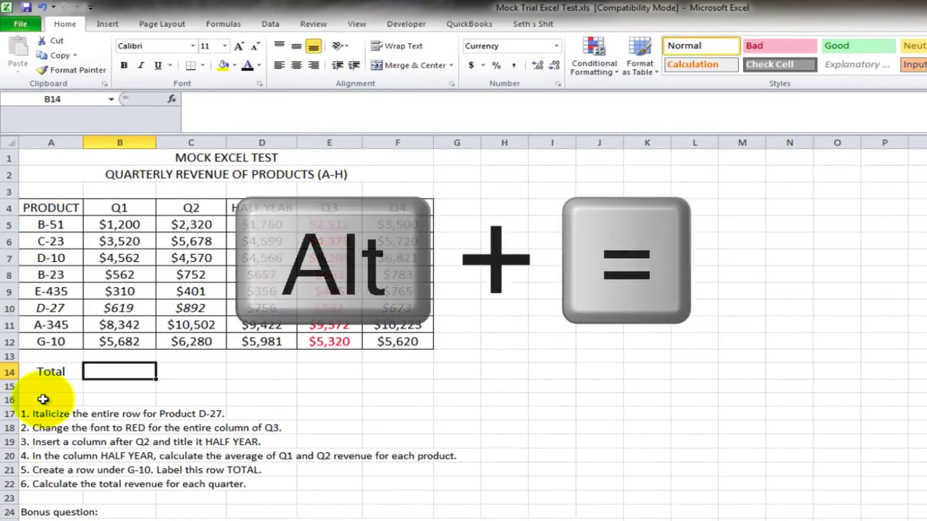
key("alt+equal")
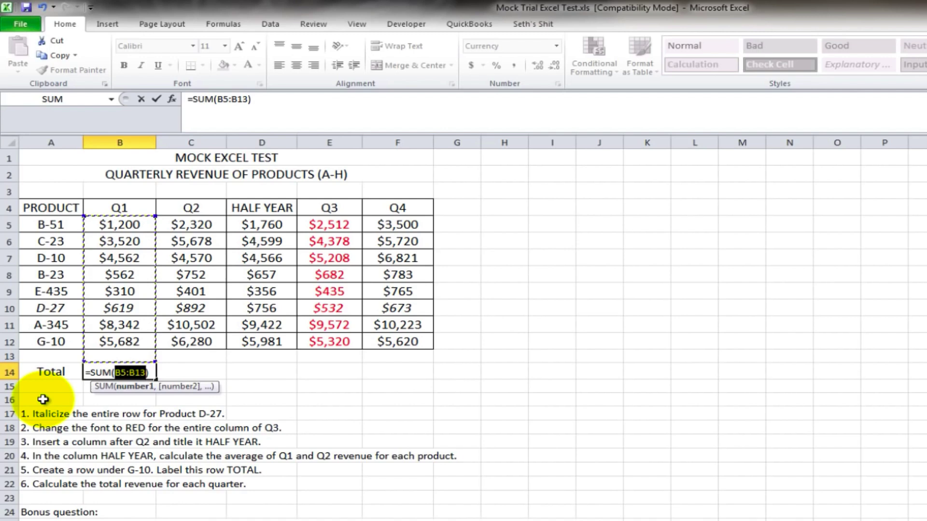
key("Return")
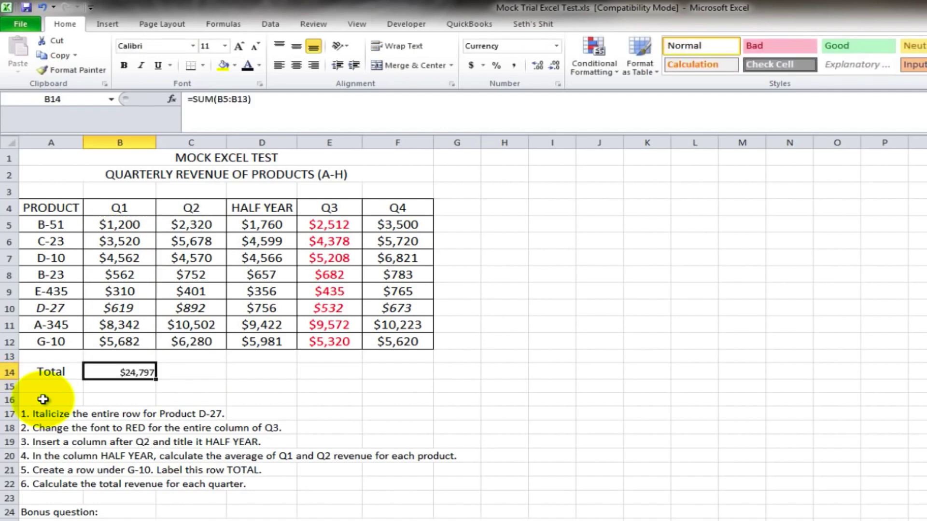
key("ctrl+c")
key("Right")
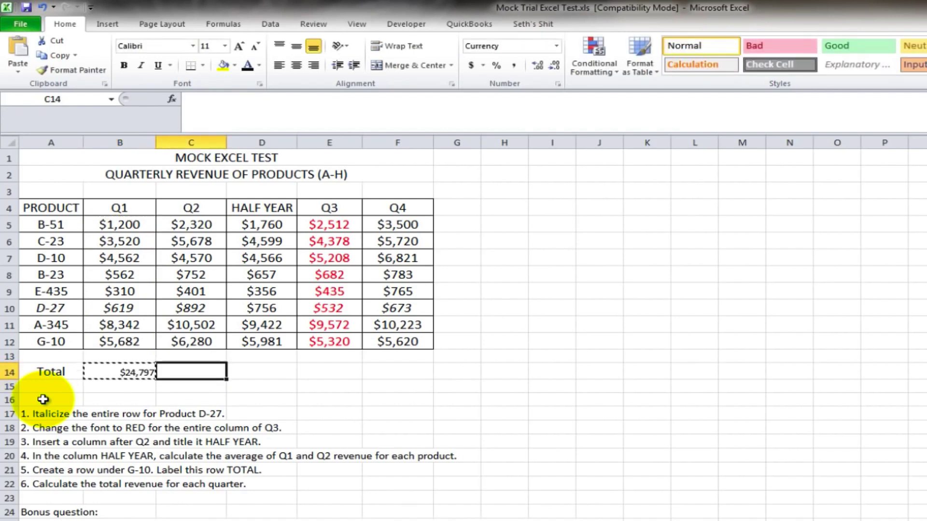
key("shift+Right")
key("shift+Right")
key("shift+Right")
key("ctrl+v")
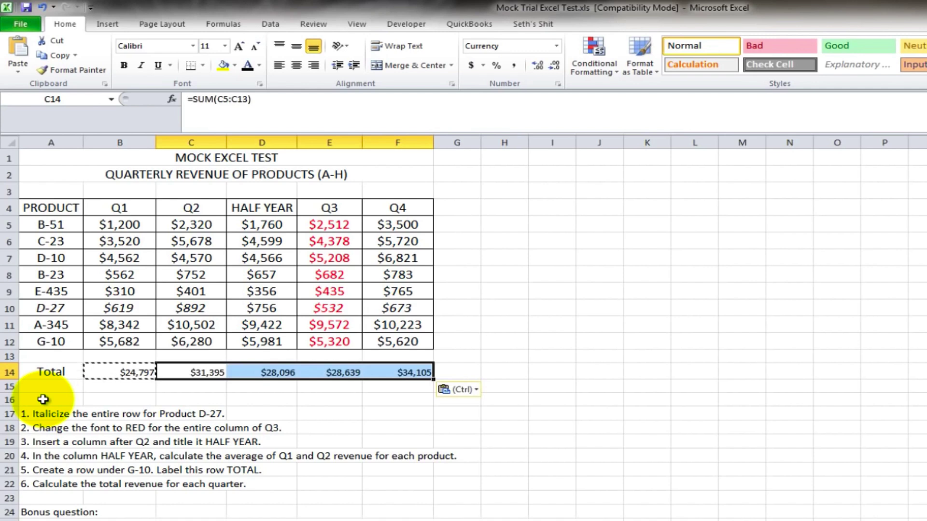
Clear the quarter totals in B14:F14 again, leaving only the Total label.
key("Left")
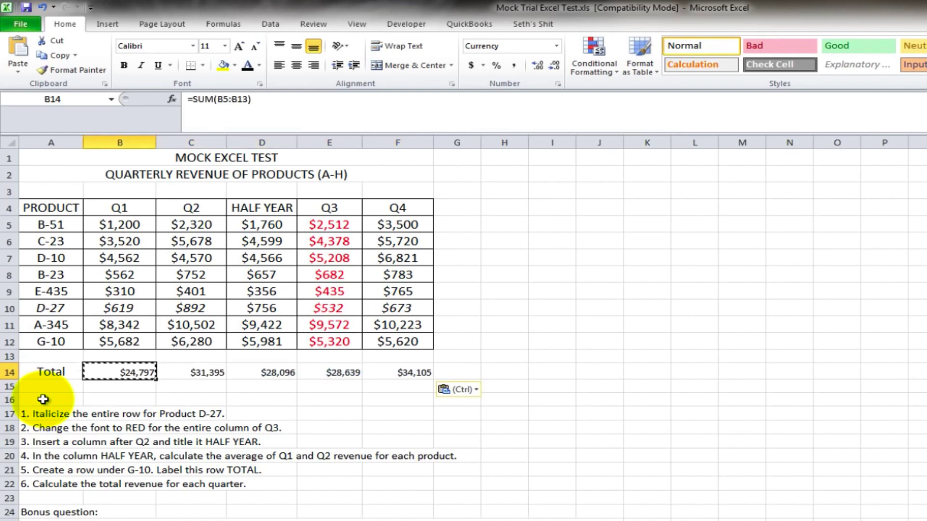
key("shift+Right")
key("shift+Right")
key("shift+Right")
key("shift+Right")
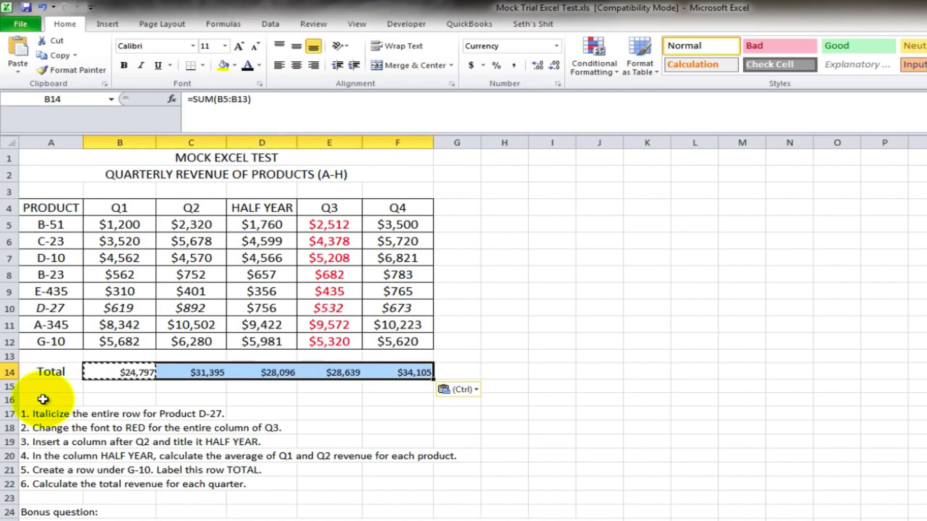
key("Delete")
key("shift+Left")
key("shift+Left")
key("shift+Left")
key("shift+Left")
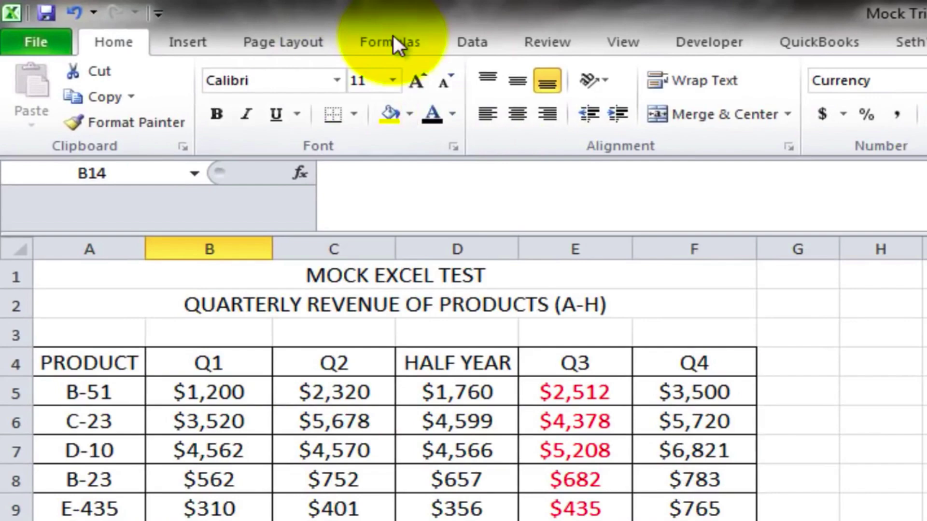
Enter a SUM of the Q1 column in B14, giving $24,797.
left_click(393, 40)
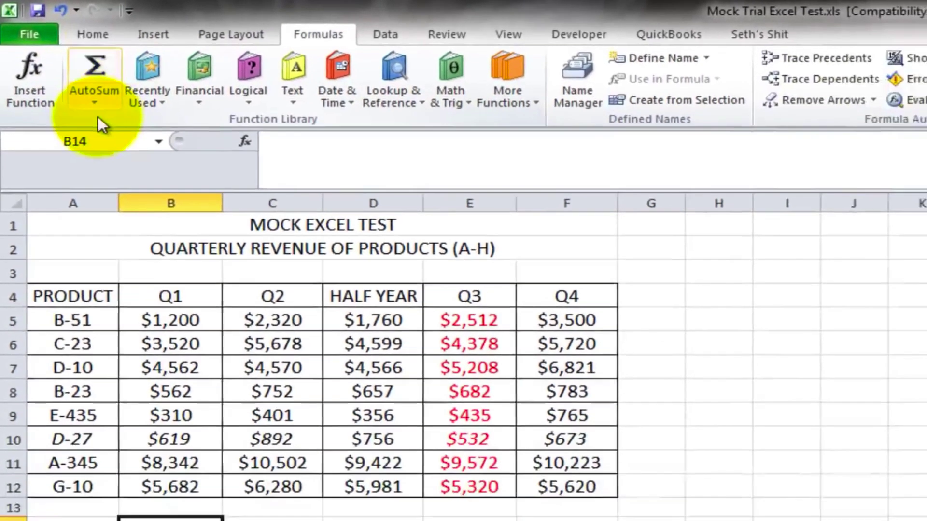
left_click(115, 121)
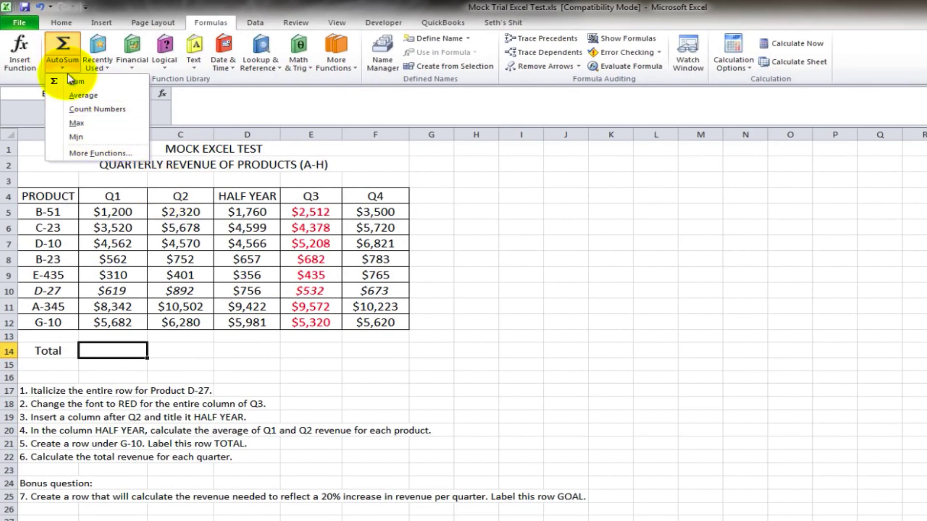
left_click(76, 81)
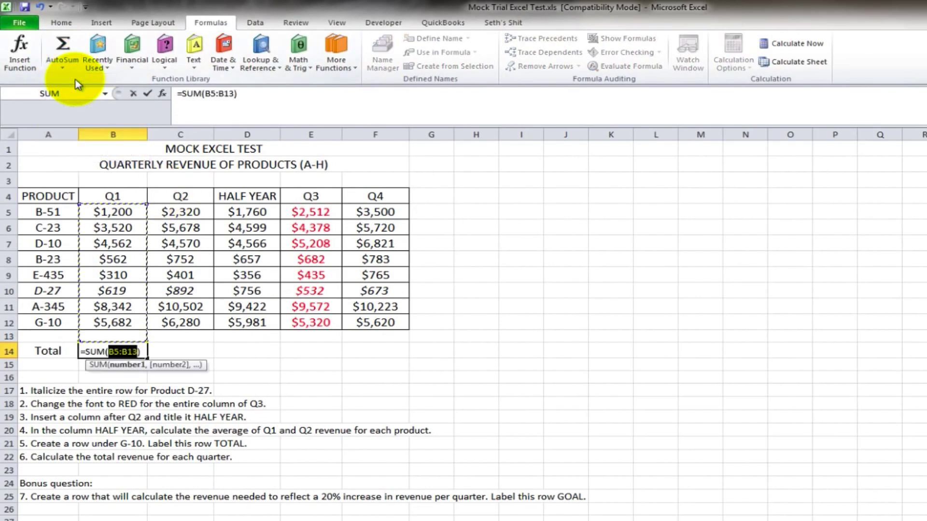
key("ctrl+Return")
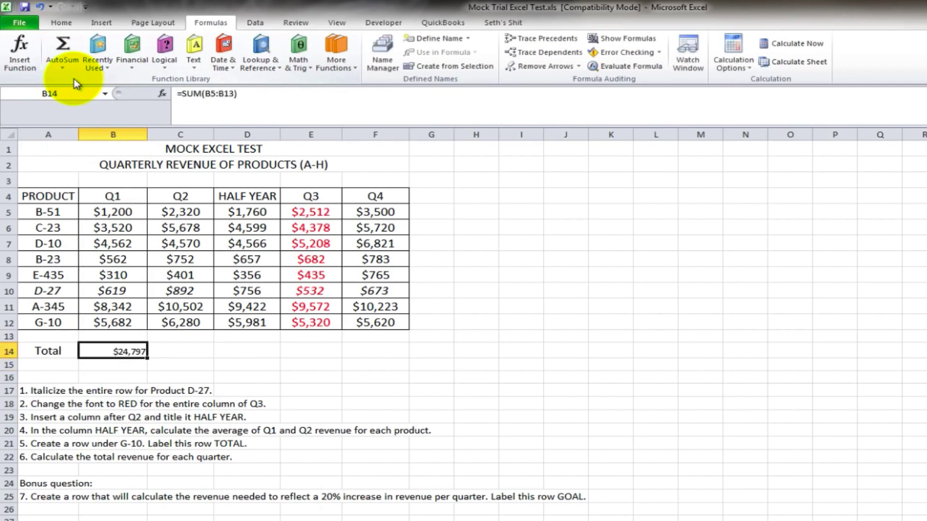
type("=sum(")
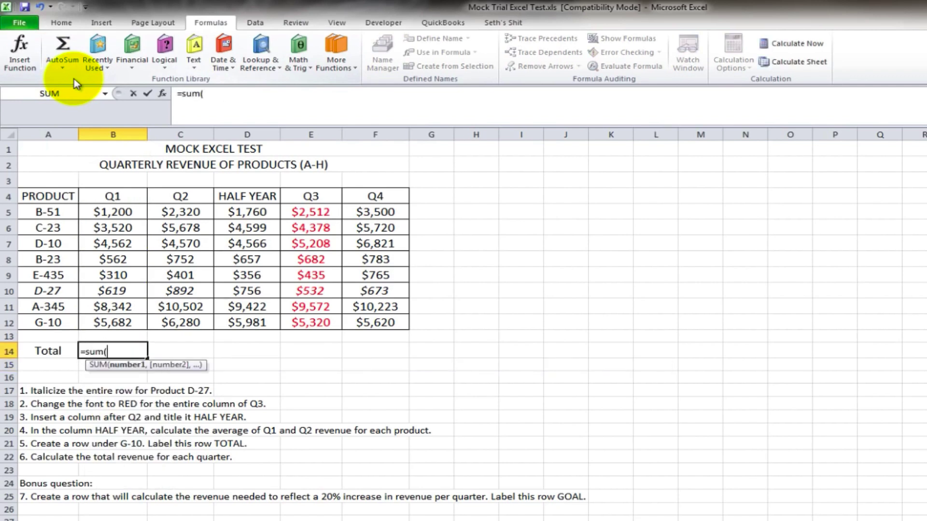
key("Up")
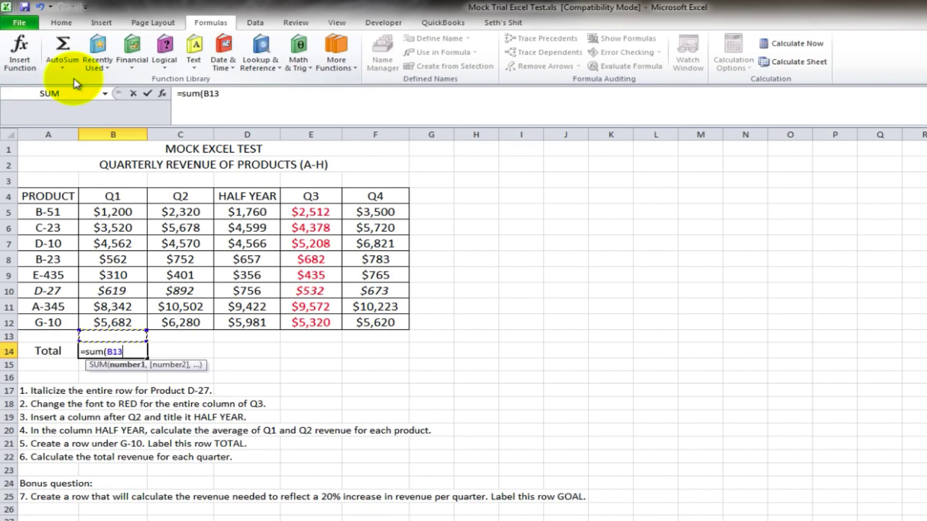
key("shift+Up")
key("shift+Up")
key("shift+Up")
key("shift+Up")
key("shift+Up")
key("shift+Up")
key("shift+Up")
key("shift+Up")
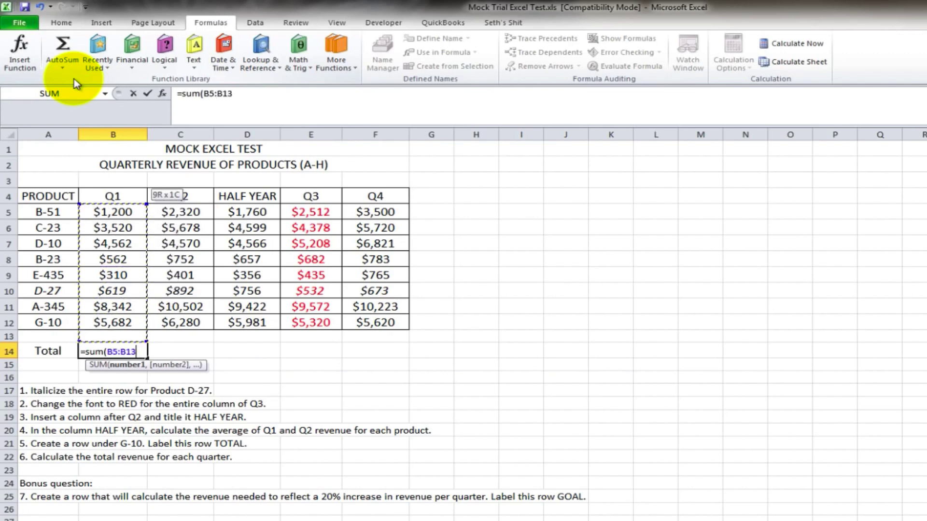
key("ctrl+Return")
key("ctrl+c")
Copy the SUM formula across C14:F14, ending with $34,105 under Q4.
key("Right")
key("shift+Right")
key("shift+Right")
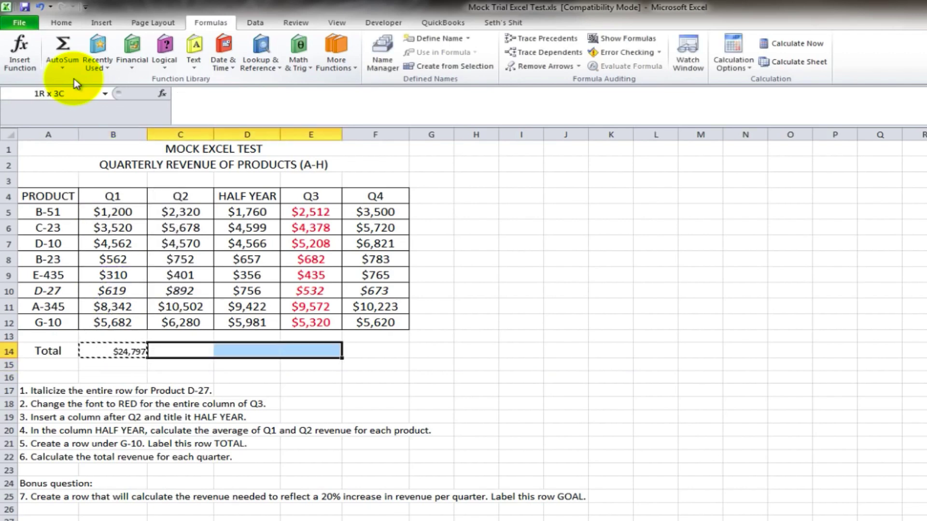
key("shift+Right")
key("ctrl+v")
key("Right")
key("Right")
key("Left")
key("Left")
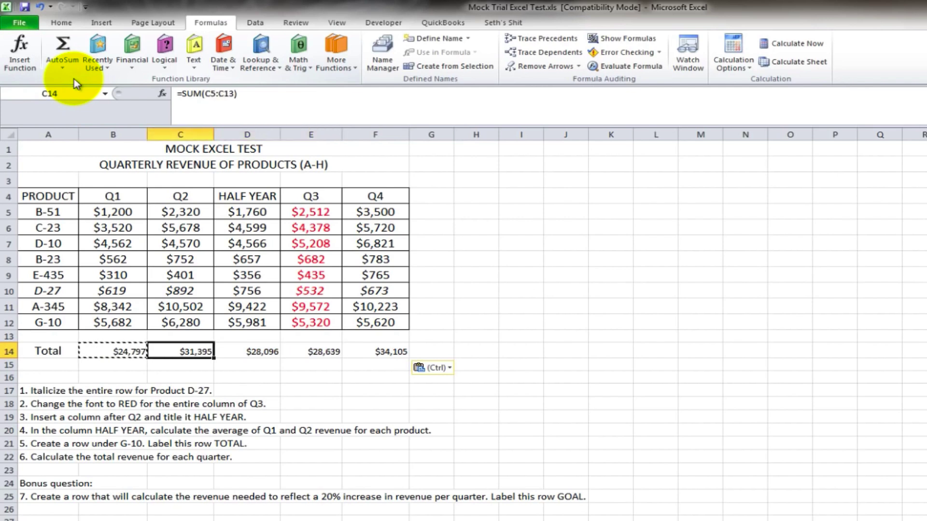
key("Left")
key("Left")
key("Right")
key("Right")
key("Right")
key("Right")
key("Right")
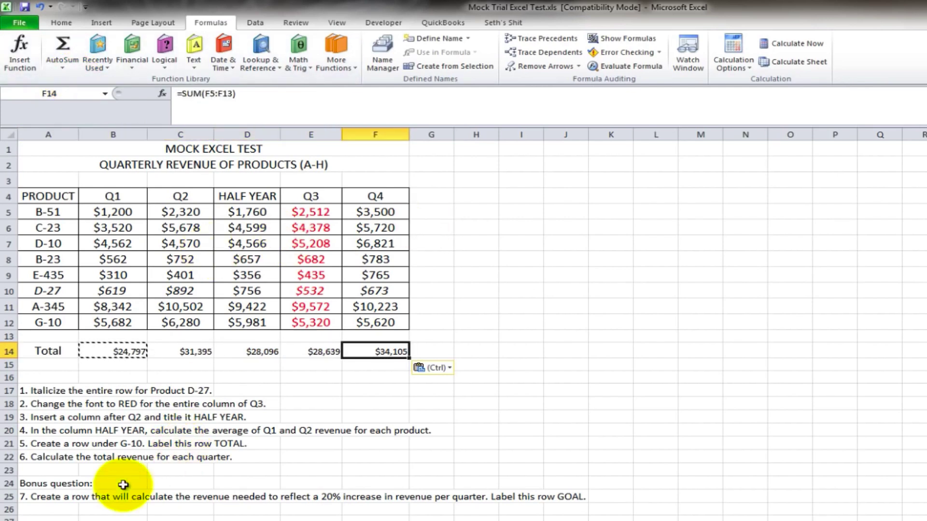
Insert a blank row 16 below the Total row, above the instructions.
left_click(46, 498)
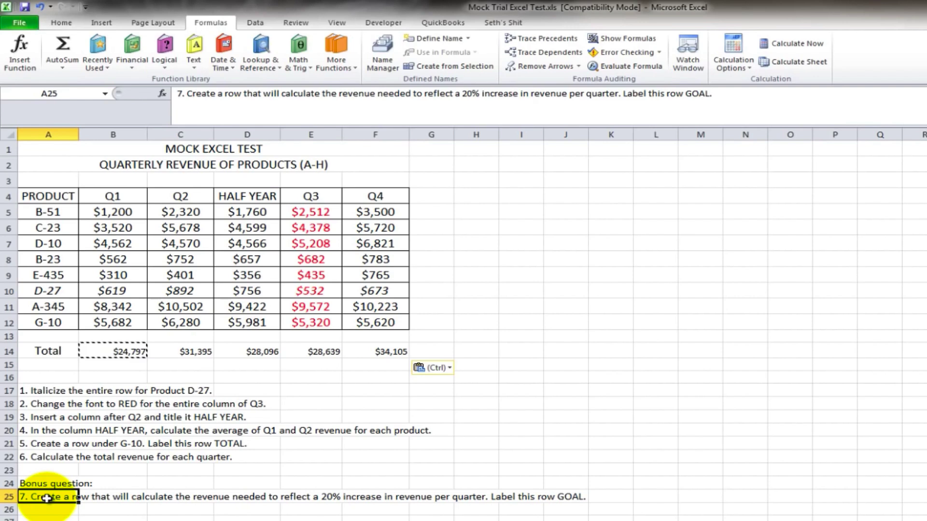
left_click(61, 365)
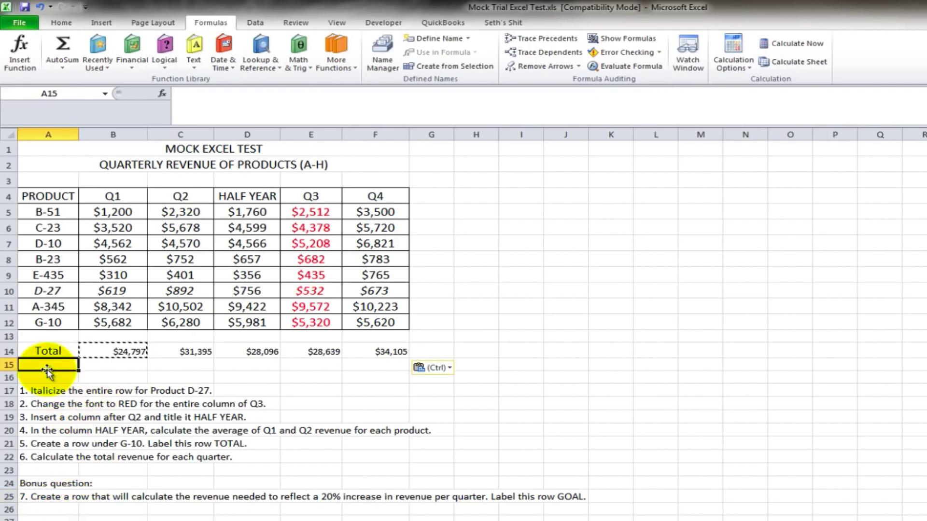
key("Escape")
left_click(10, 378)
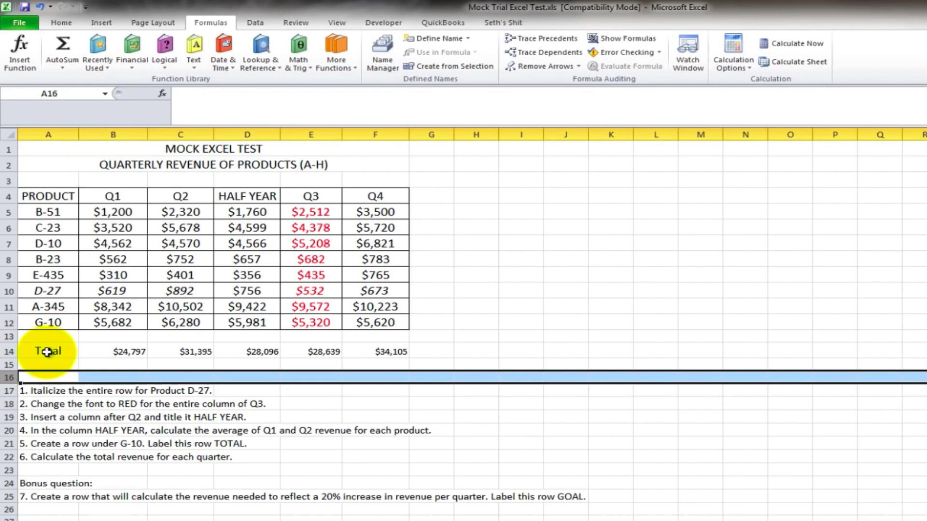
key("ctrl+z")
Label A16 '20% Increase' and enter =B14*1.2 in C16, giving $29,756.68.
key("Down")
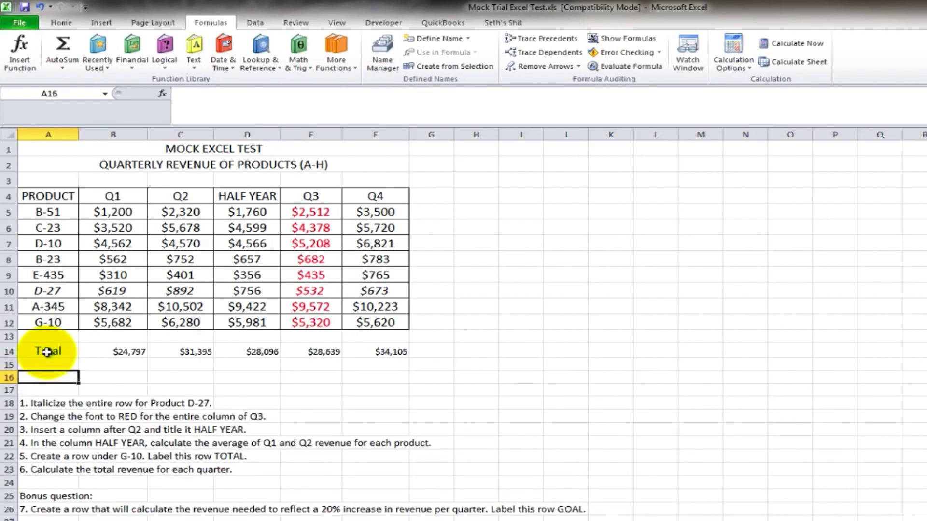
type("20% Increase")
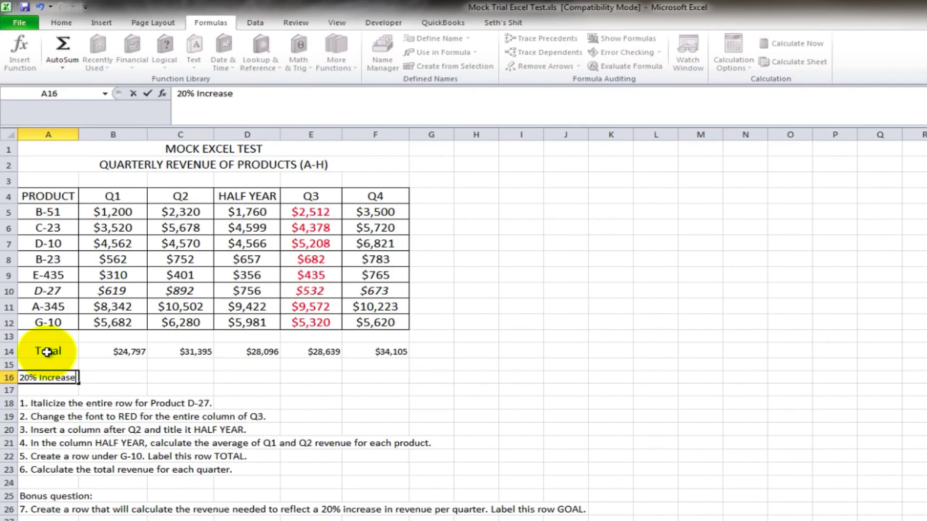
key("Tab")
key("Tab")
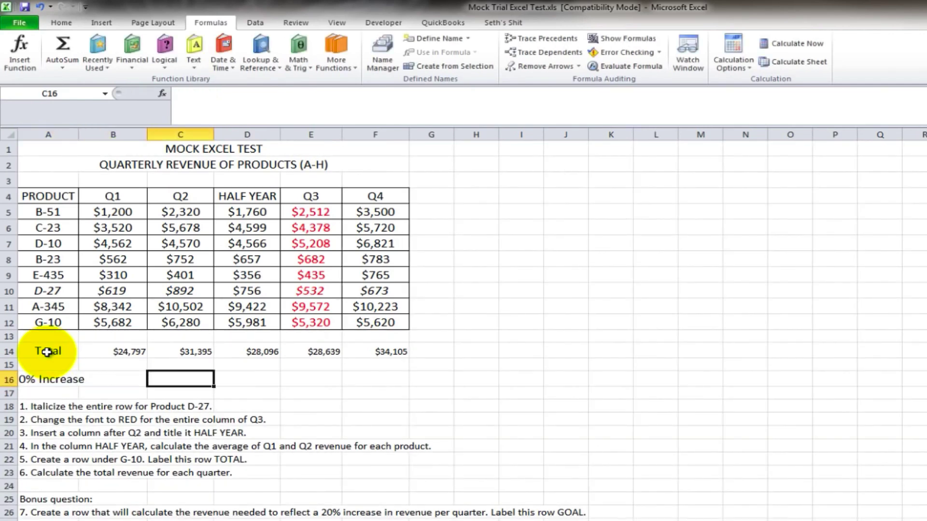
type("=")
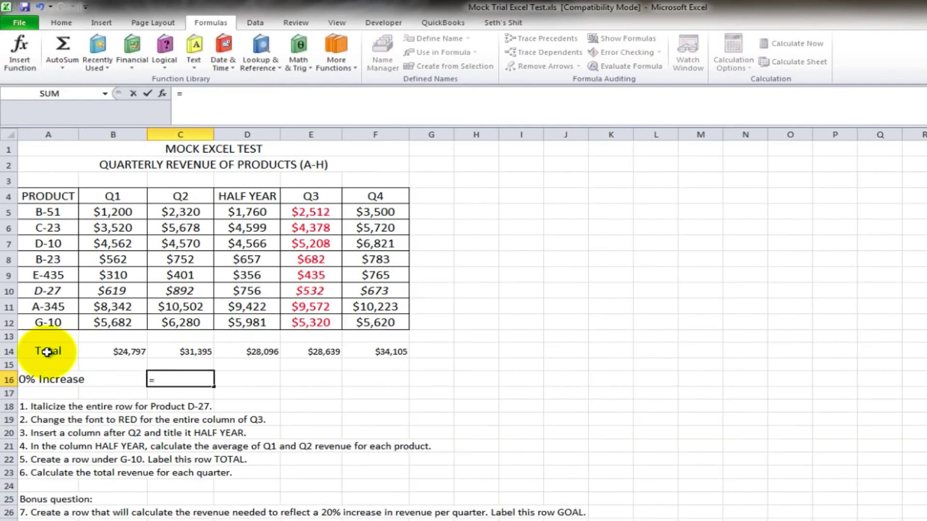
key("Left")
key("Up")
key("Up")
key("Up")
key("Down")
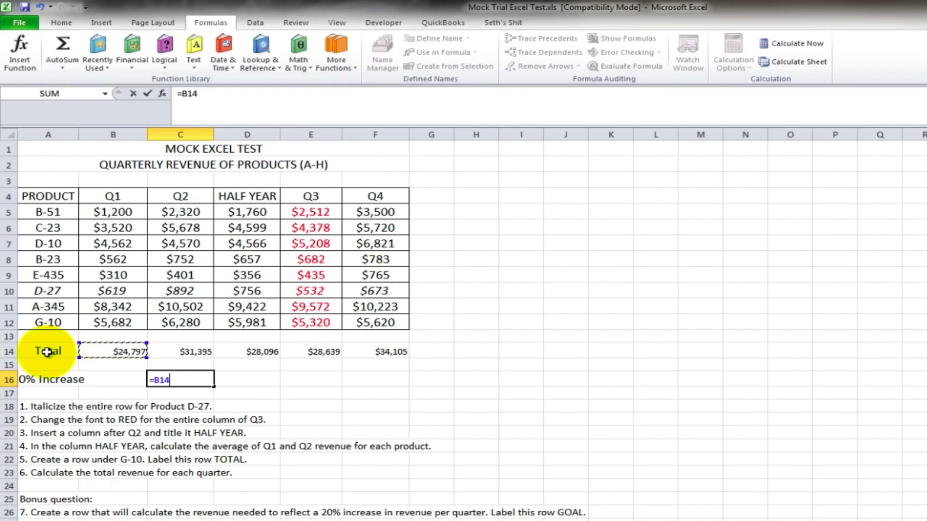
type("*1.2")
key("ctrl+Return")
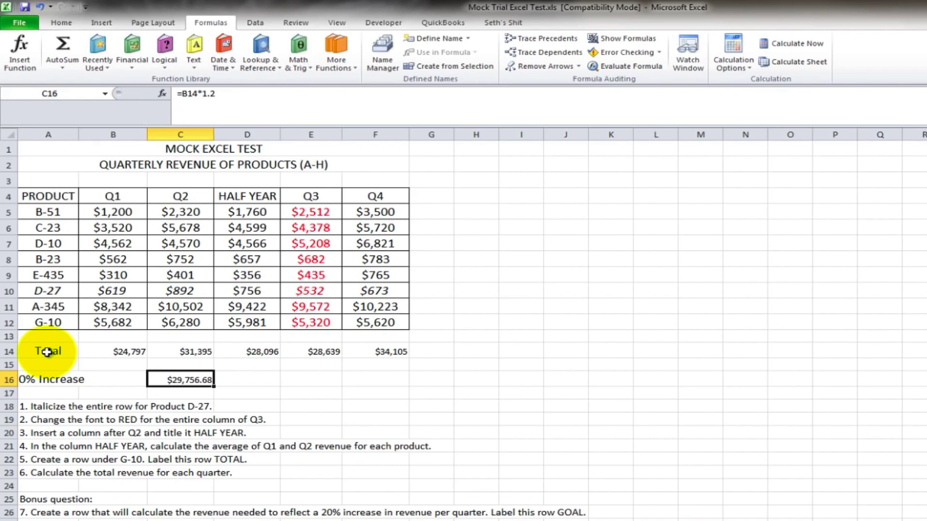
Copy the 1.2-times formula across D16:F16.
key("ctrl+c")
key("Right")
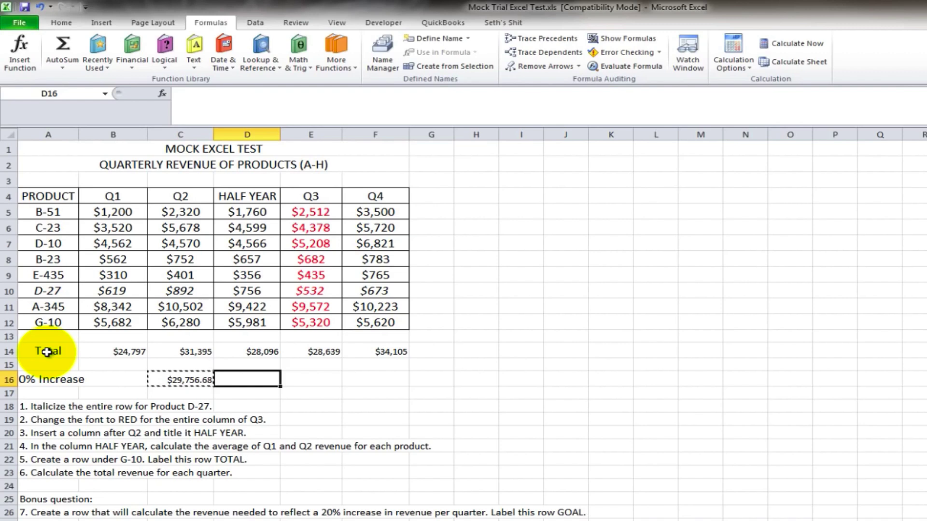
key("shift+Right")
key("shift+Right")
key("ctrl+v")
key("Right")
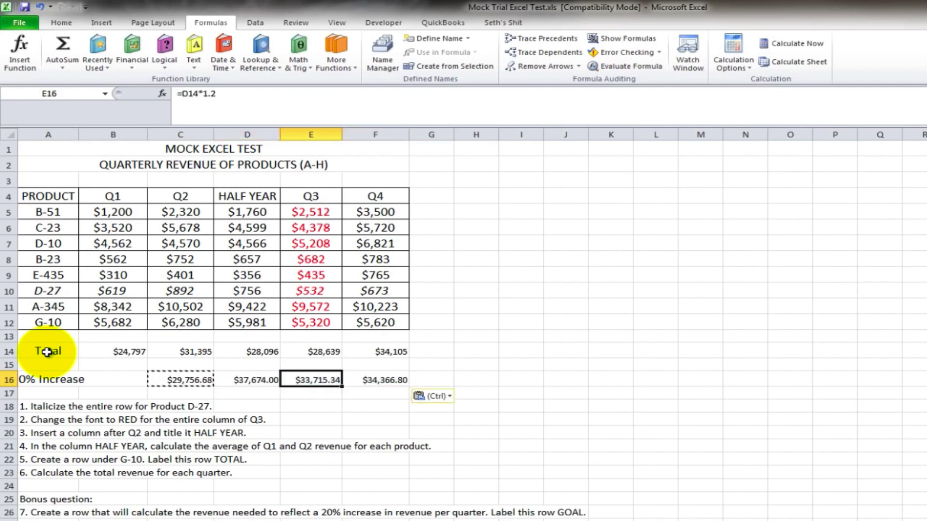
key("Right")
key("Left")
key("Left")
key("Left")
key("Left")
key("Left")
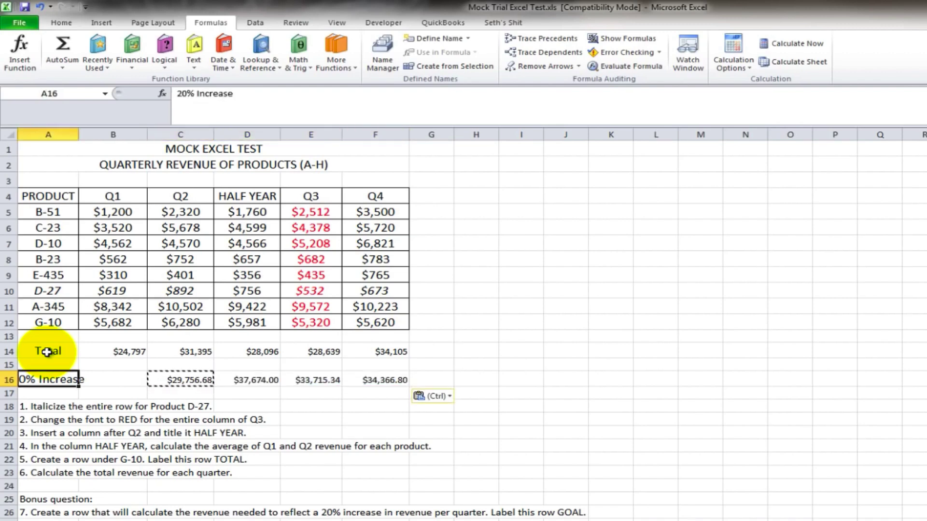
Check the row 16 formulas against the quarterly totals in row 14.
key("Right")
key("Right")
key("Right")
key("Left")
key("Left")
key("Up")
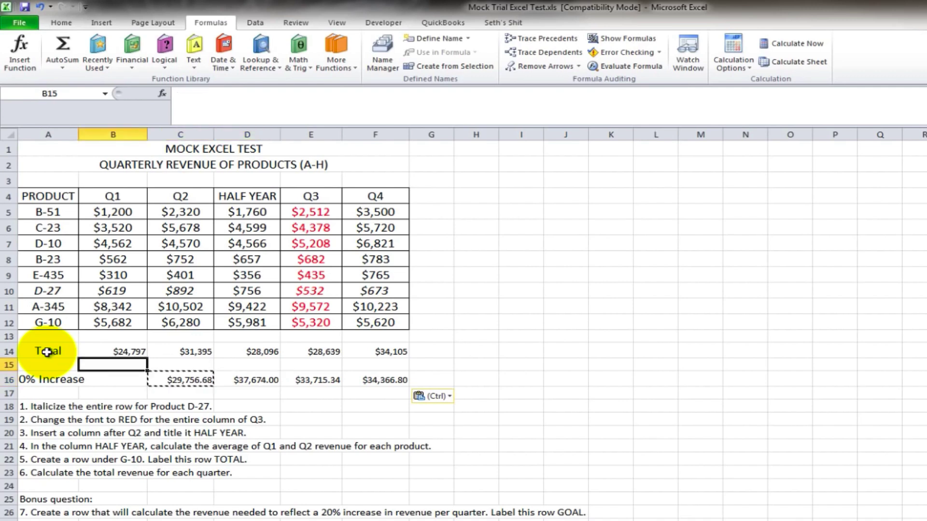
key("Up")
key("Right")
key("Down")
key("Down")
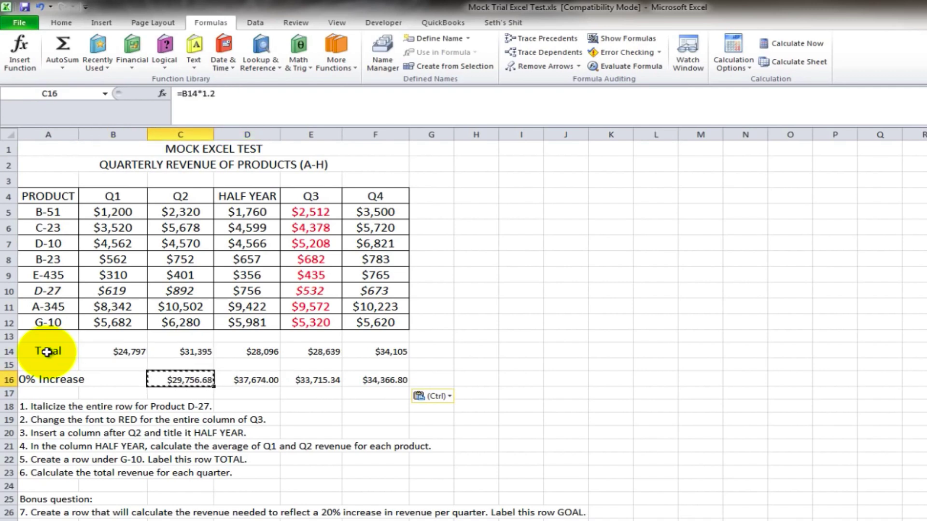
key("Up")
key("Up")
key("Down")
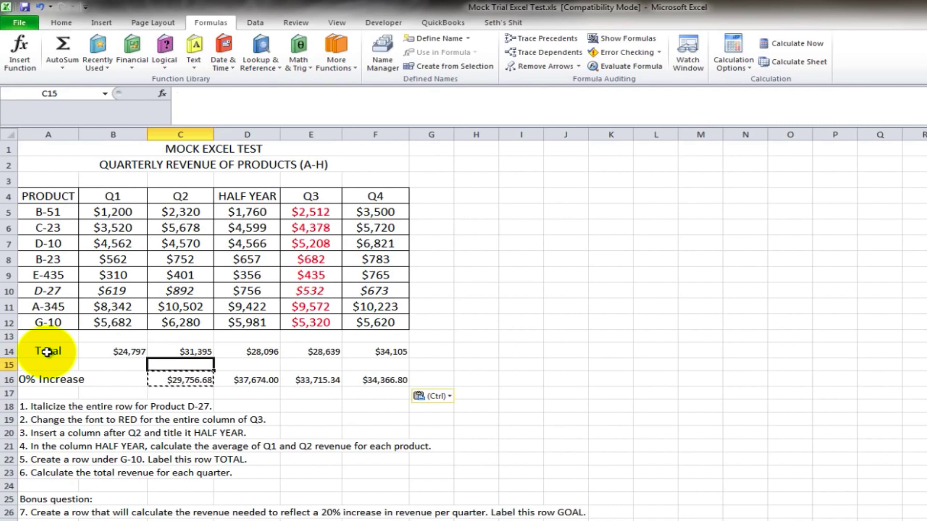
key("Up")
key("Down")
key("Down")
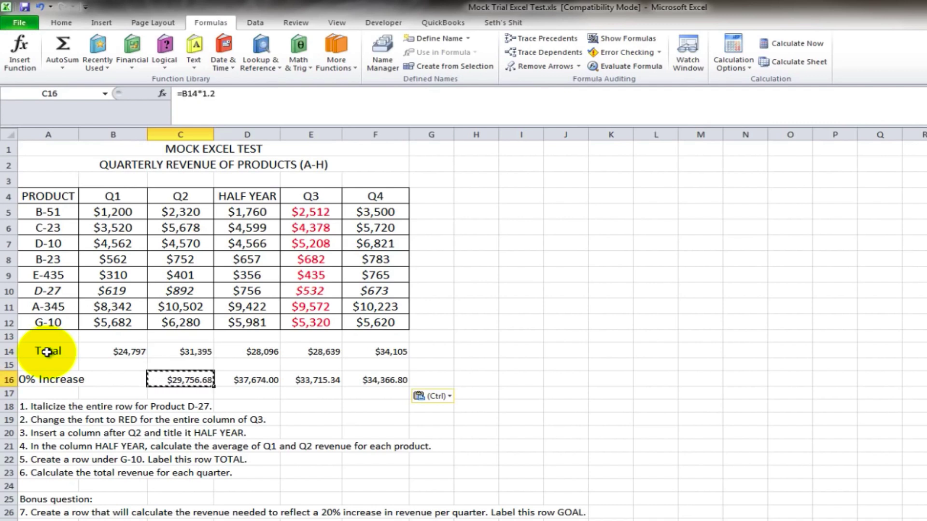
key("Up")
key("Up")
key("Down")
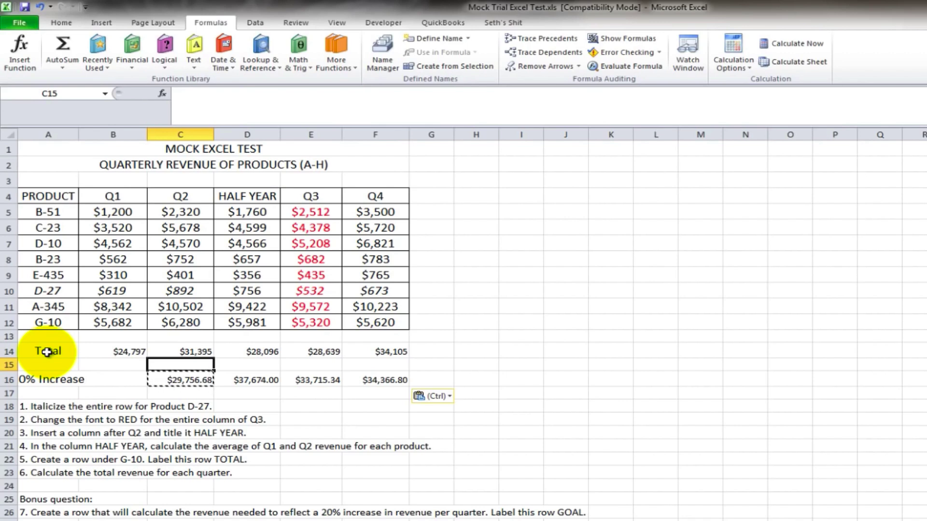
Change the A16 label to 'Goal'.
key("Down")
key("Left")
key("Left")
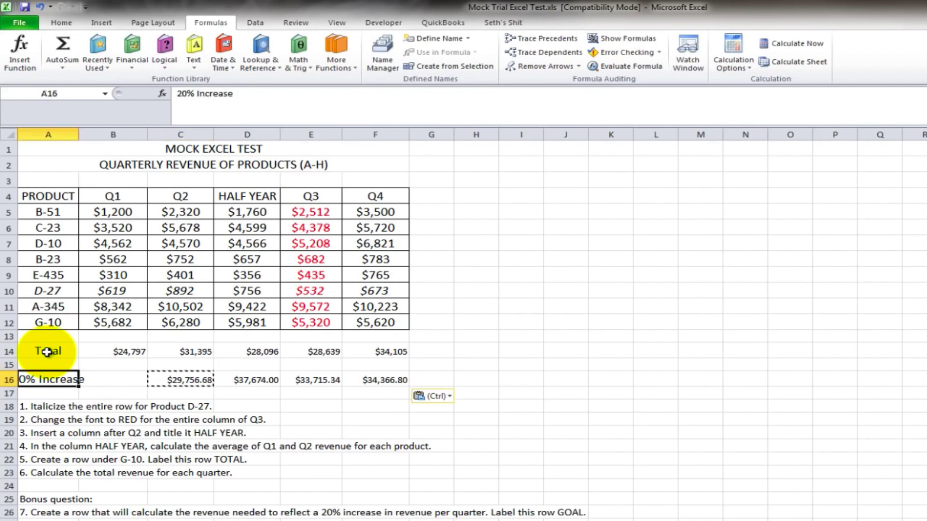
type("Goal")
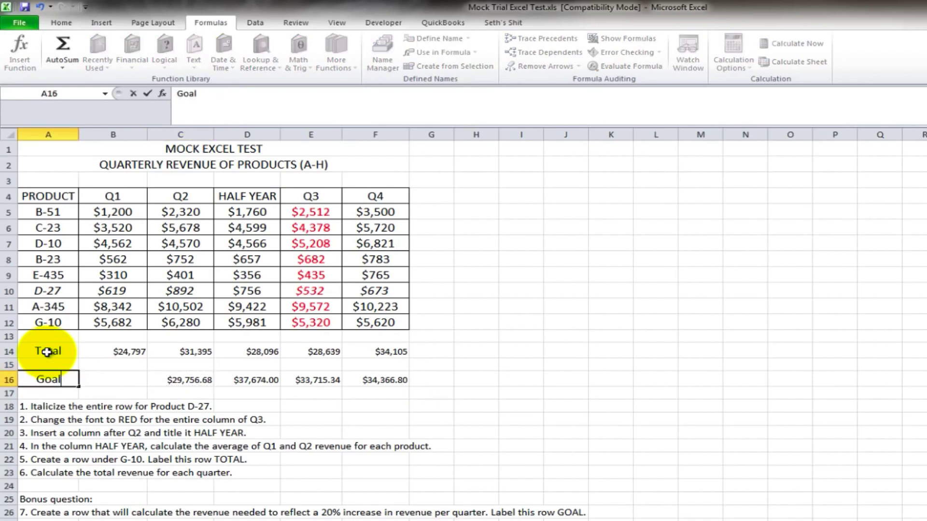
key("Tab")
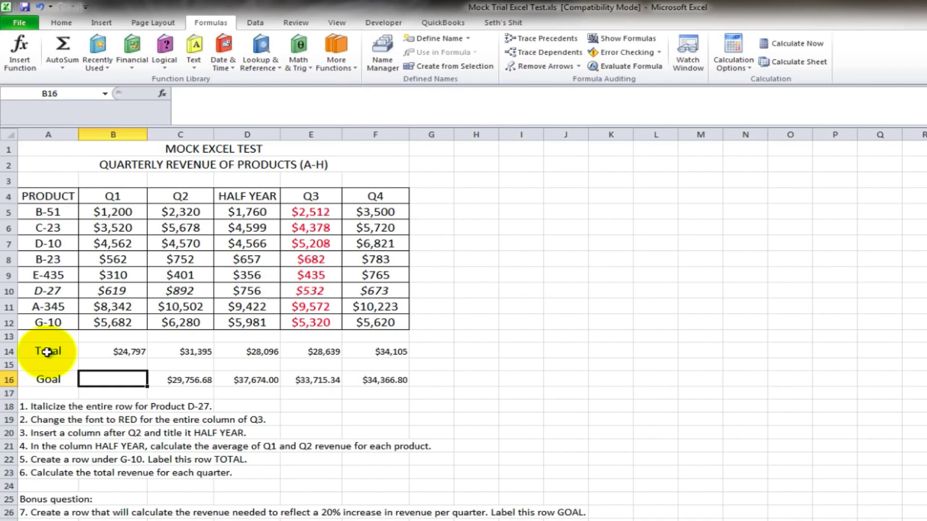
key("Tab")
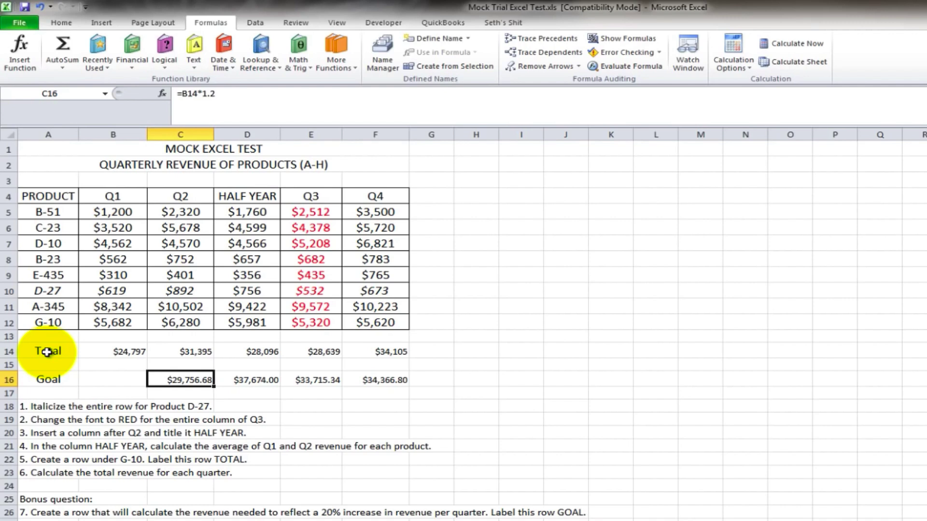
key("Left")
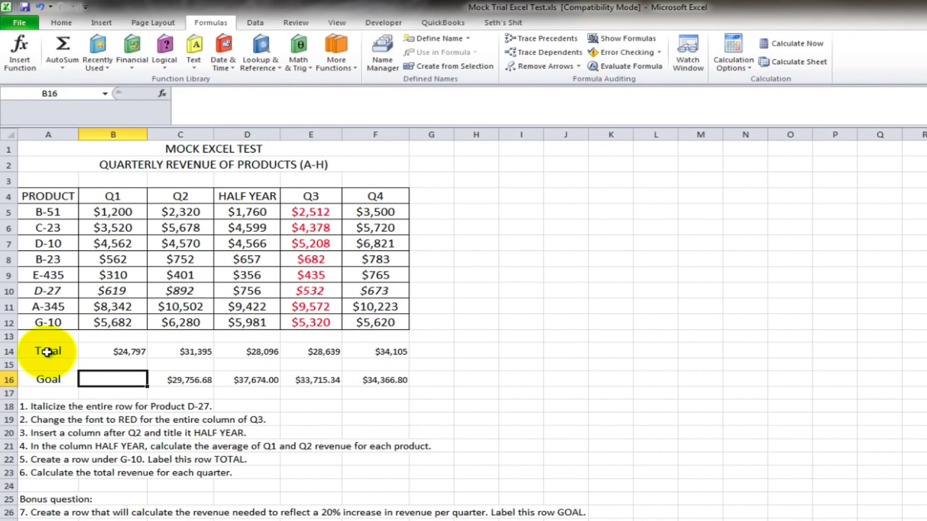
Enter the formula =B14*1.2 in B16 for the Q1 goal.
type("=")
key("Up")
key("Up")
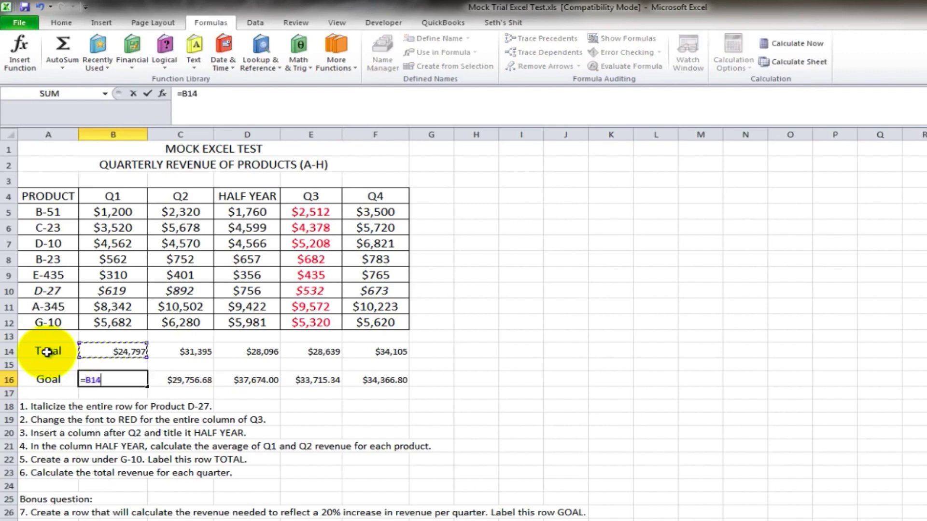
type("*1.2")
key("ctrl+Return")
Copy the goal formula across C16:F16 and clear the HALF YEAR cell D16.
key("ctrl+c")
key("shift+Right")
key("shift+Right")
key("shift+Right")
key("shift+Right")
key("ctrl+v")
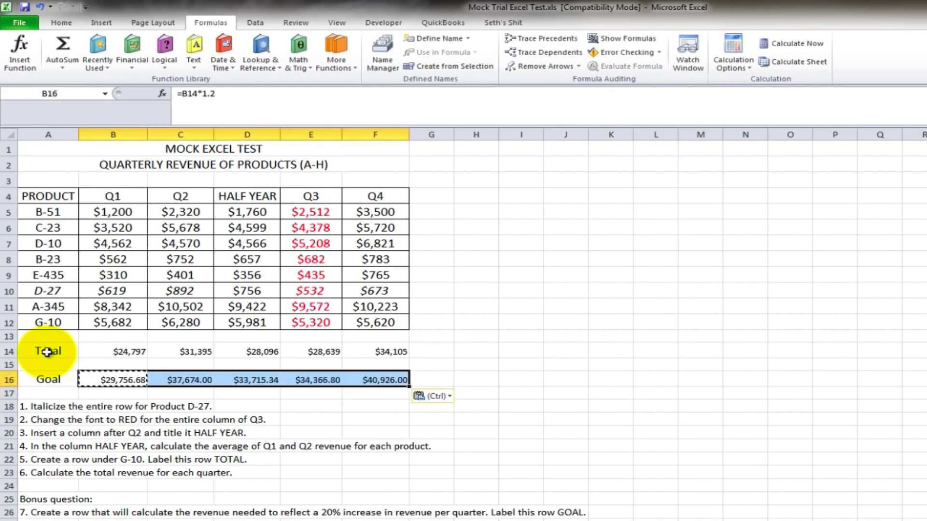
key("Right")
key("Right")
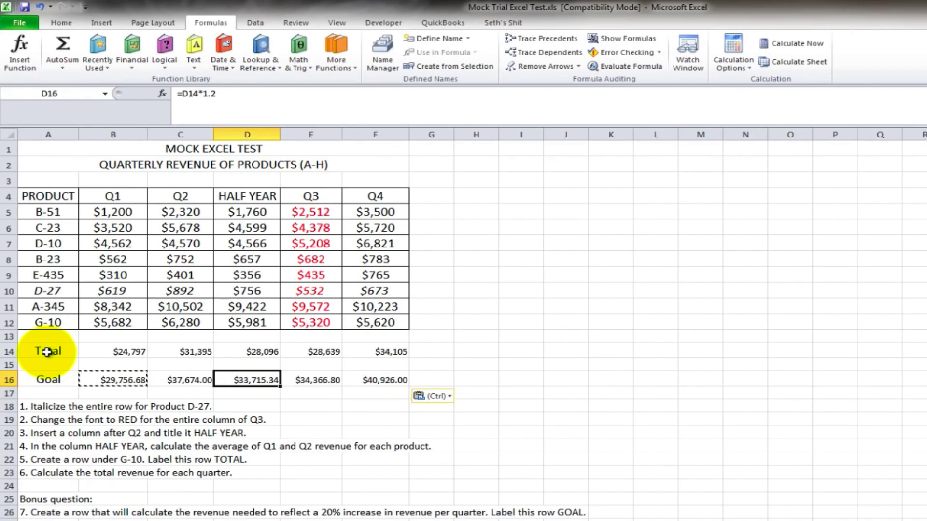
key("Delete")
key("Left")
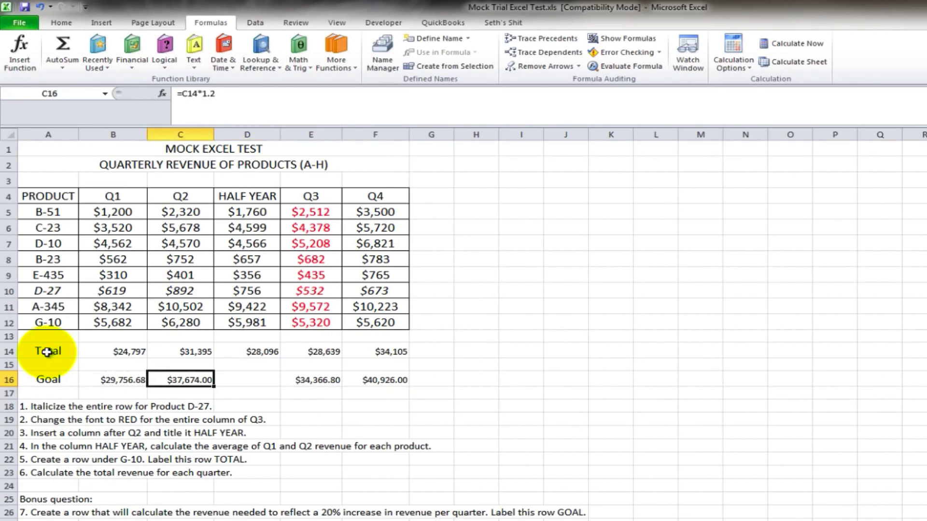
key("Left")
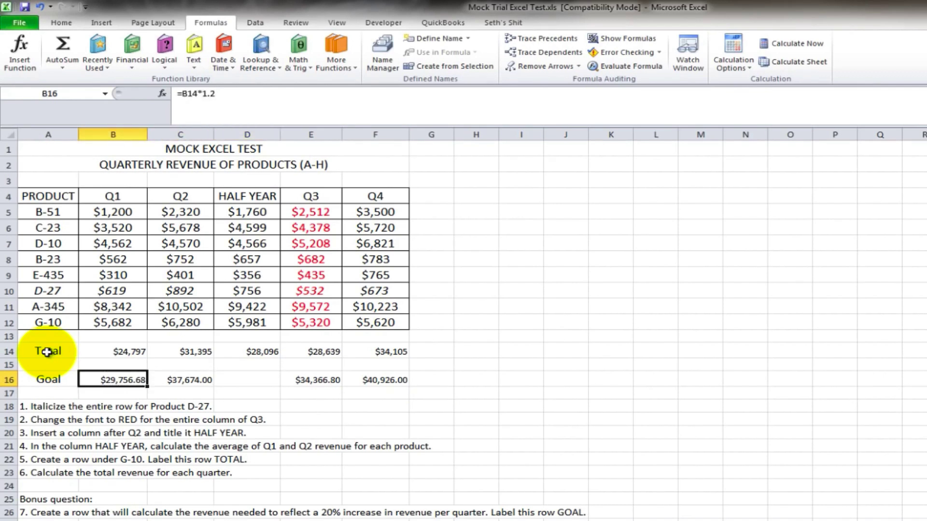